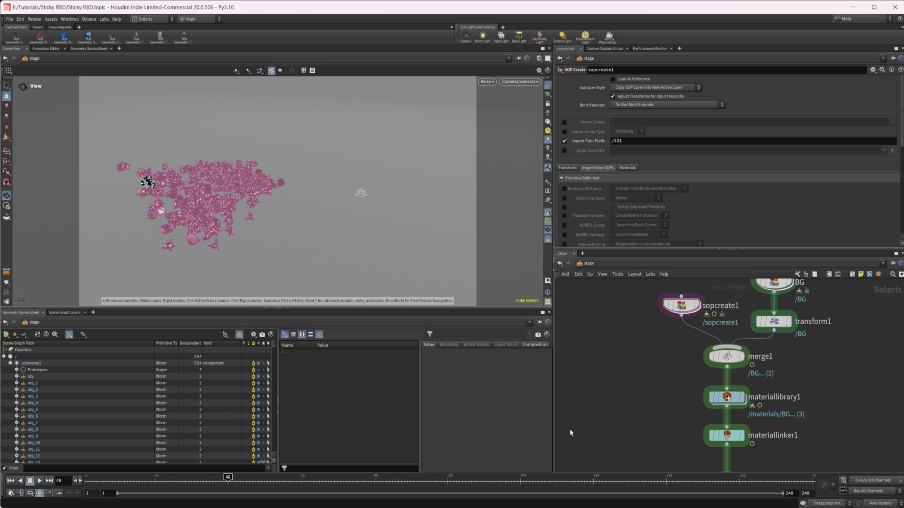
# Step: Add a new SOP Create node in an empty area of the stage and enter its geometry network
pyautogui.moveTo(628, 370); pyautogui.dragTo(682, 399, button='middle')
pyautogui.press('Tab')
pyautogui.write('sop')
pyautogui.press('Return')
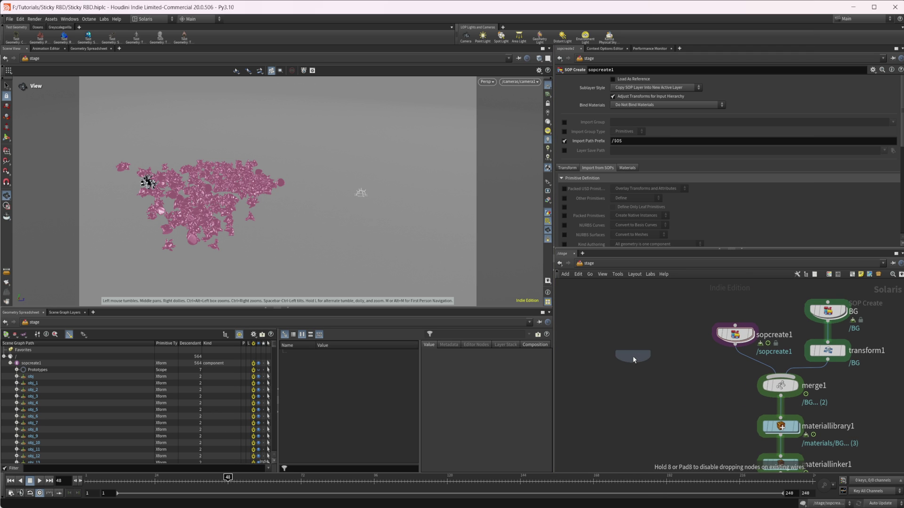
pyautogui.click(633, 359)
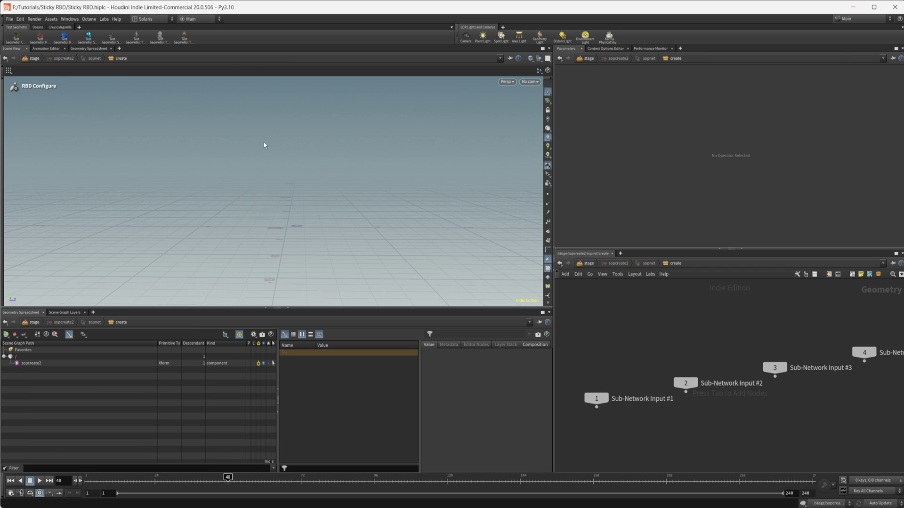
# Step: Add a Sphere node in the empty geometry network, below the sub-network inputs
pyautogui.moveTo(752, 416); pyautogui.dragTo(742, 312, button='middle')
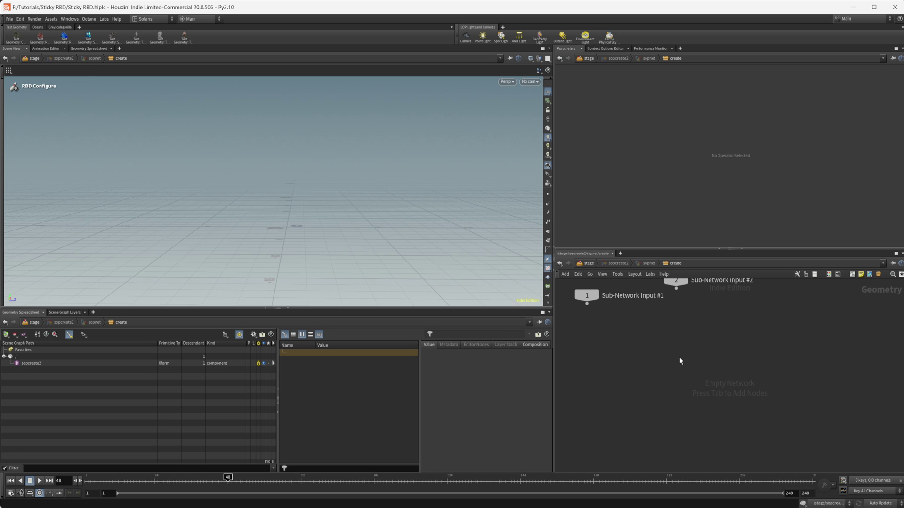
pyautogui.press('Tab')
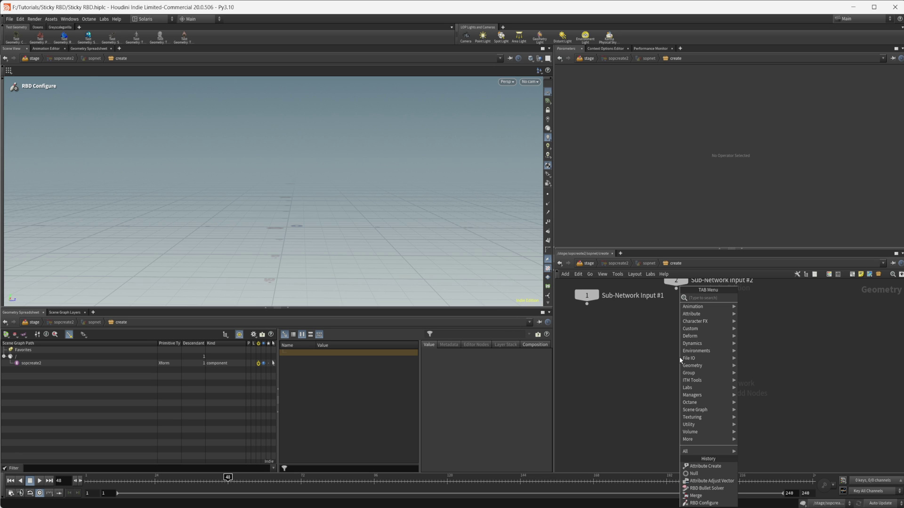
pyautogui.write('p')
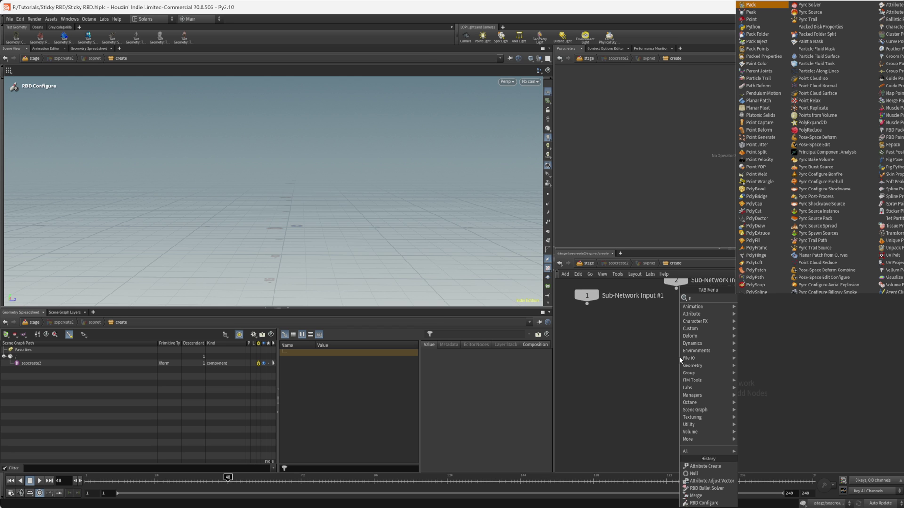
pyautogui.press('BackSpace')
pyautogui.write('spe')
pyautogui.press('BackSpace')
pyautogui.write('he')
pyautogui.press('Return')
pyautogui.click(680, 361)
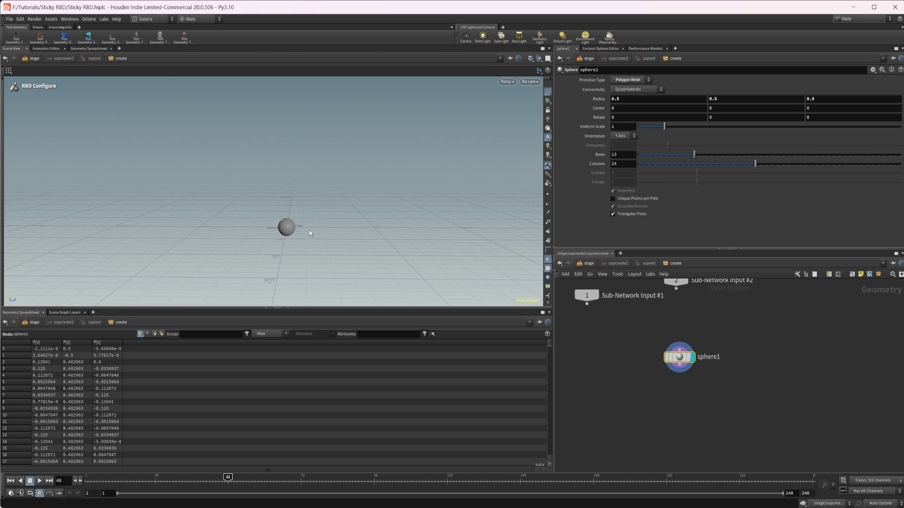
# Step: Make the sphere a Polygon primitive with frequency 10, uniform scale 5.77 and centre Y 3.8
pyautogui.click(640, 81)
pyautogui.click(634, 95)
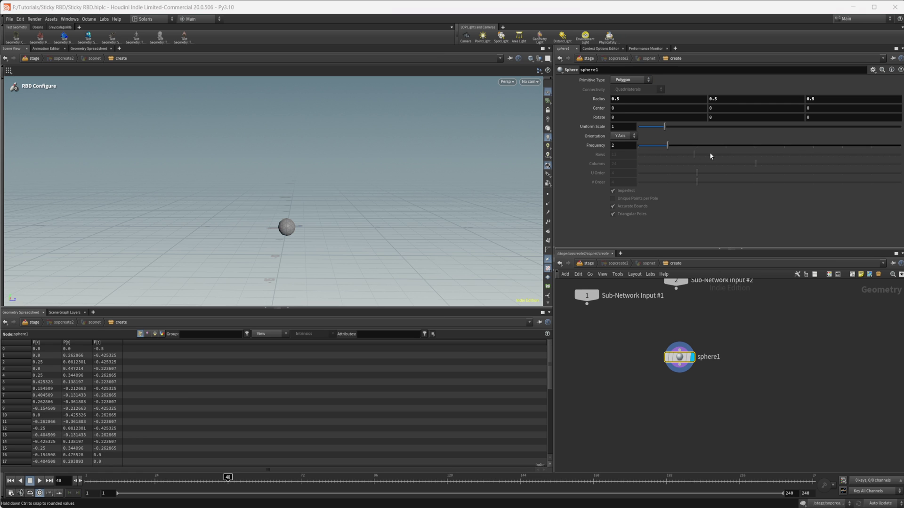
pyautogui.moveTo(683, 130); pyautogui.dragTo(790, 136)
pyautogui.moveTo(725, 109); pyautogui.dragTo(771, 108, button='middle')
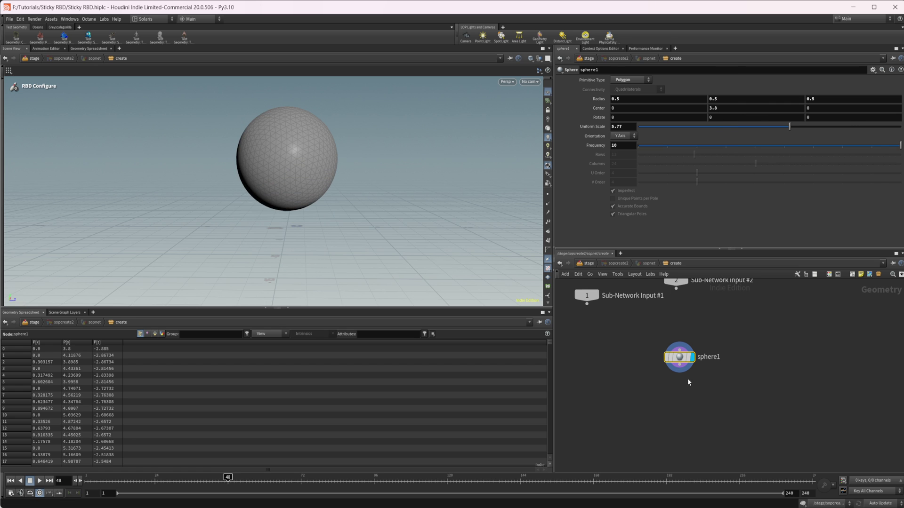
# Step: Append a Points from Volume node to the sphere with point separation 1.45, jitter seed 1.06 and jitter scale 1.34
pyautogui.moveTo(695, 397); pyautogui.dragTo(672, 377, button='middle')
pyautogui.press('Tab')
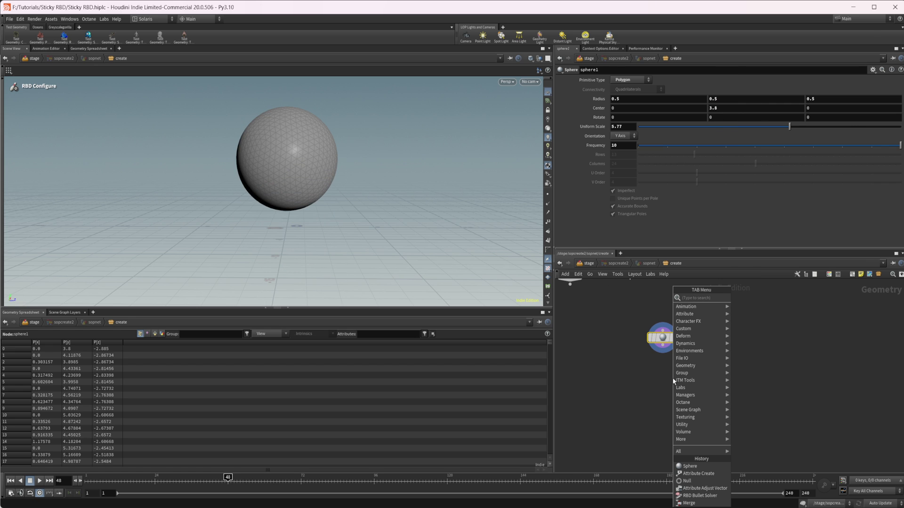
pyautogui.write('point from')
pyautogui.press('Return')
pyautogui.moveTo(646, 116); pyautogui.dragTo(682, 116)
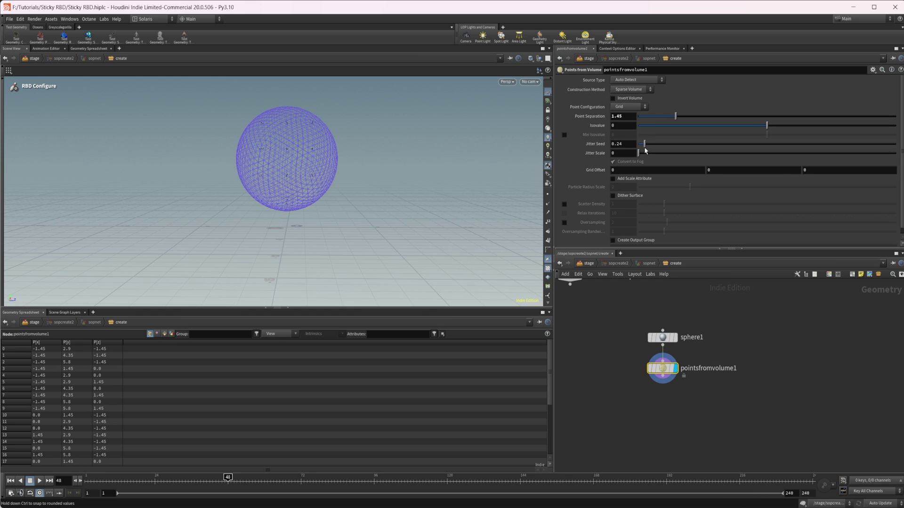
pyautogui.moveTo(638, 143); pyautogui.dragTo(672, 153)
# Step: Add a Pig Head test geometry node beside the Points from Volume node
pyautogui.moveTo(688, 398)
pyautogui.mouseDown(button='middle')
pyautogui.moveTo(684, 370)
pyautogui.moveTo(702, 396)
pyautogui.mouseUp(button='middle')
pyautogui.moveTo(649, 391); pyautogui.dragTo(656, 394, button='right')
pyautogui.press('Tab')
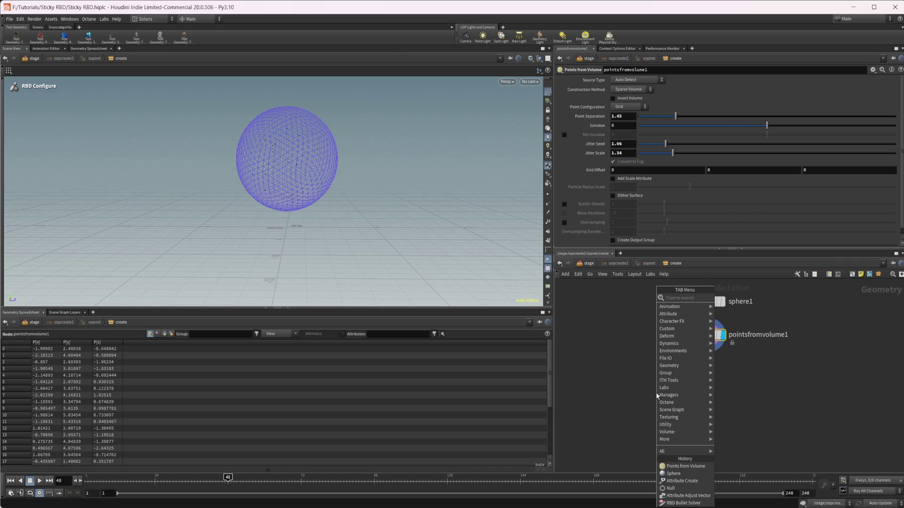
pyautogui.write('ctp')
pyautogui.press('Return')
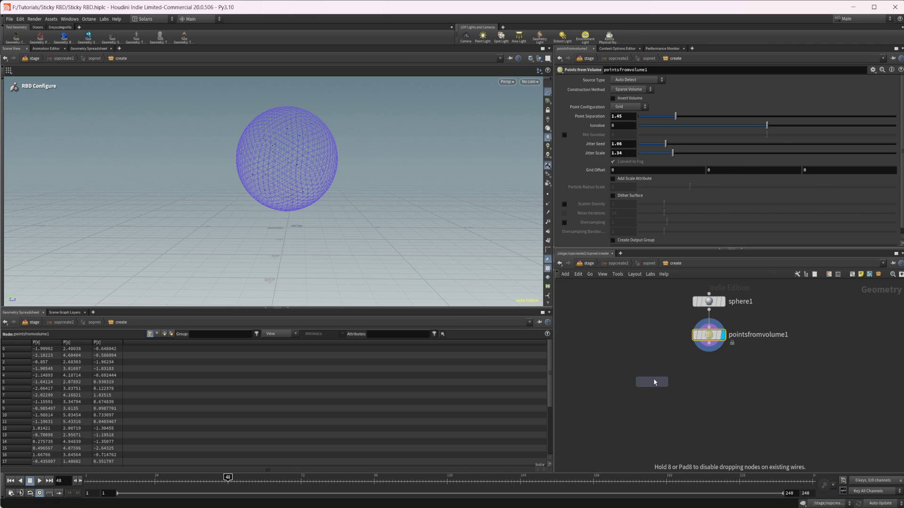
pyautogui.click(642, 330)
# Step: Add a Copy to Points node, feed it the pig head and the volume points, and display its result
pyautogui.press('Tab')
pyautogui.moveTo(685, 403)
pyautogui.write('copy to')
pyautogui.press('Down')
pyautogui.press('Return')
pyautogui.click(690, 400)
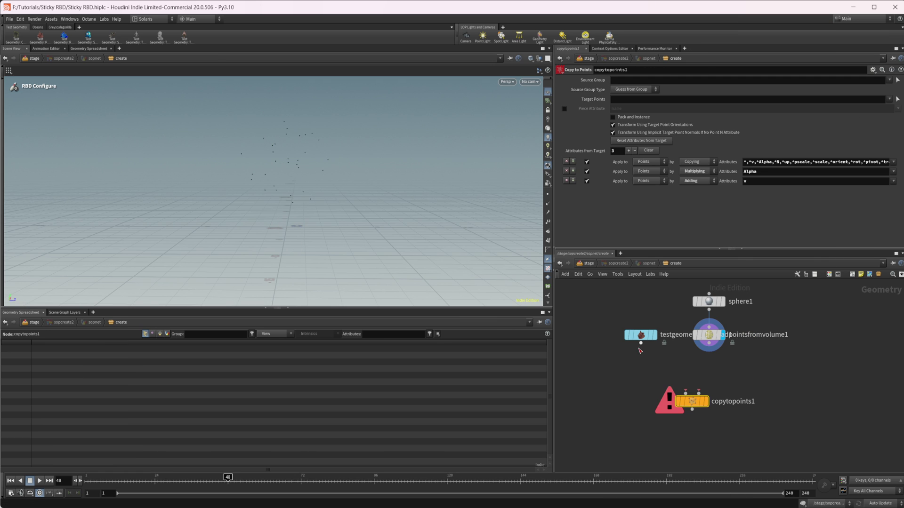
pyautogui.moveTo(641, 344); pyautogui.dragTo(685, 392)
pyautogui.moveTo(709, 343); pyautogui.dragTo(699, 392)
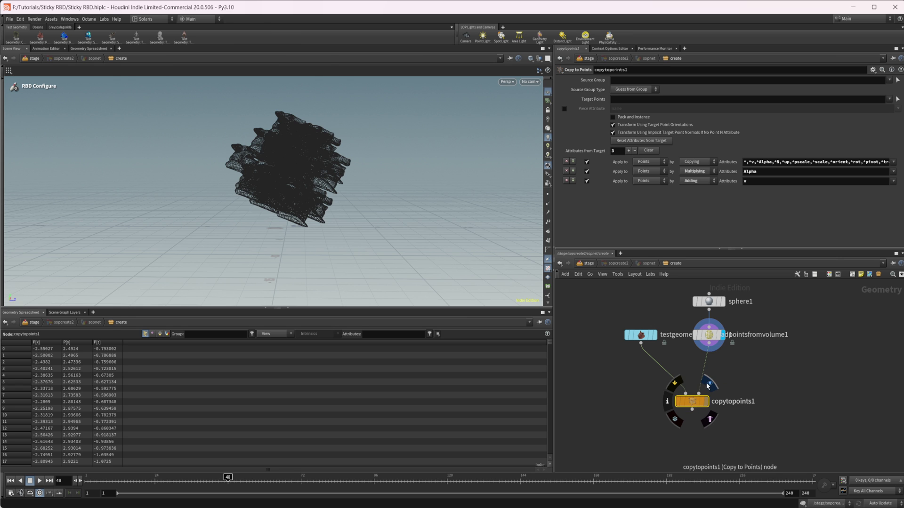
pyautogui.click(709, 385)
# Step: Reduce the pig head's uniform scale so the copies are small and separated from each other
pyautogui.moveTo(307, 222); pyautogui.dragTo(352, 233)
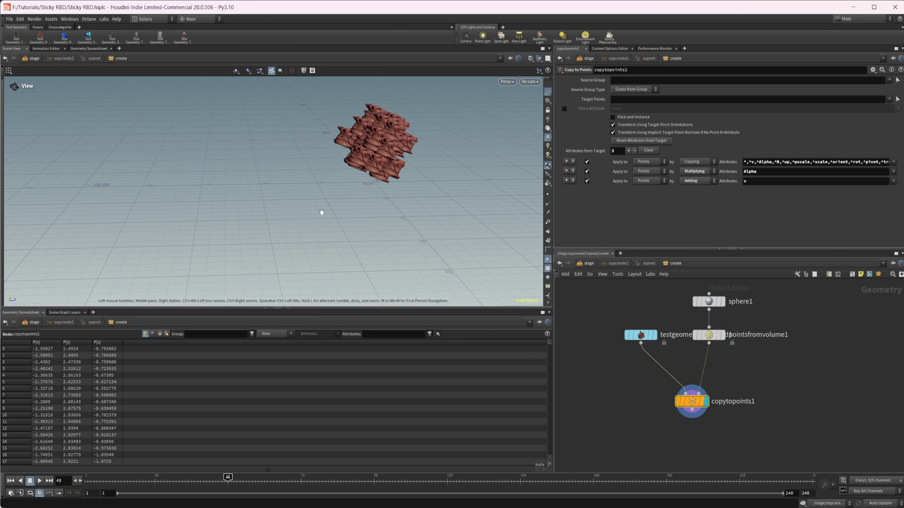
pyautogui.click(641, 334)
pyautogui.moveTo(339, 188); pyautogui.dragTo(391, 184)
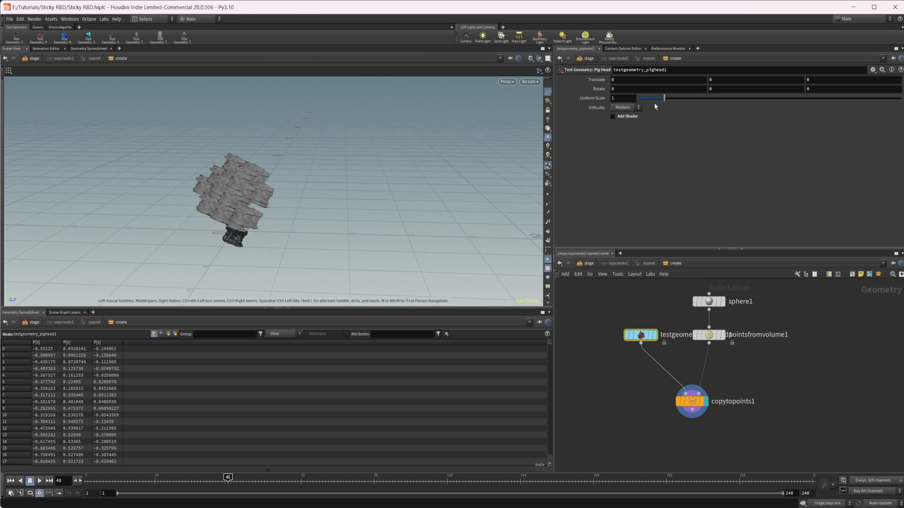
pyautogui.moveTo(657, 104); pyautogui.dragTo(648, 103)
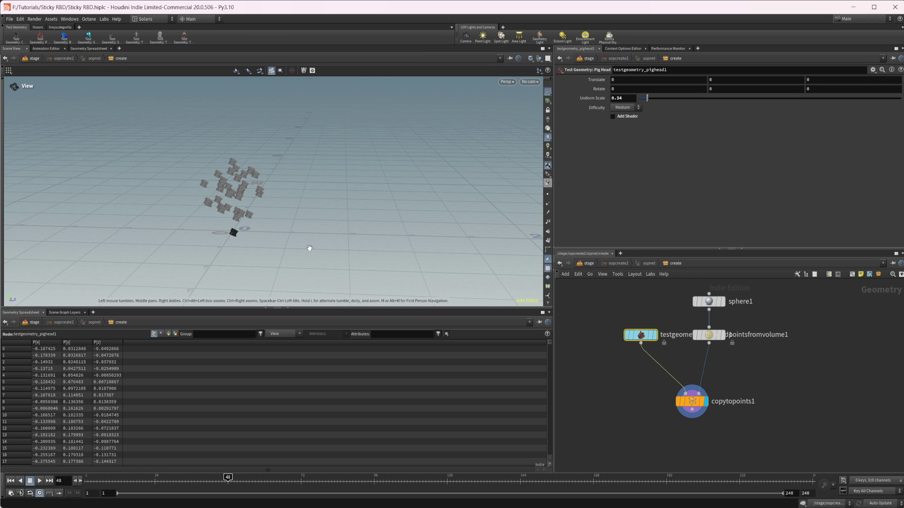
pyautogui.moveTo(221, 245); pyautogui.dragTo(405, 228, button='right')
pyautogui.moveTo(272, 189); pyautogui.dragTo(325, 189)
pyautogui.moveTo(647, 98)
pyautogui.mouseDown()
pyautogui.moveTo(657, 101)
pyautogui.moveTo(650, 101)
pyautogui.mouseUp()
pyautogui.moveTo(323, 198); pyautogui.dragTo(348, 197)
# Step: Adjust the Points from Volume node to point separation 1.74, jitter seed 1.27 and jitter scale 1.82
pyautogui.click(709, 335)
pyautogui.moveTo(673, 159)
pyautogui.mouseDown()
pyautogui.moveTo(686, 152)
pyautogui.moveTo(672, 144)
pyautogui.mouseUp()
pyautogui.moveTo(425, 162); pyautogui.dragTo(323, 145)
pyautogui.moveTo(675, 116)
pyautogui.mouseDown()
pyautogui.moveTo(691, 115)
pyautogui.moveTo(683, 117)
pyautogui.mouseUp()
pyautogui.moveTo(409, 196); pyautogui.dragTo(426, 204)
pyautogui.moveTo(348, 210); pyautogui.dragTo(400, 237)
# Step: Add and display a second Sphere node beside Copy to Points, and template the pig head copies for reference
pyautogui.press('Tab')
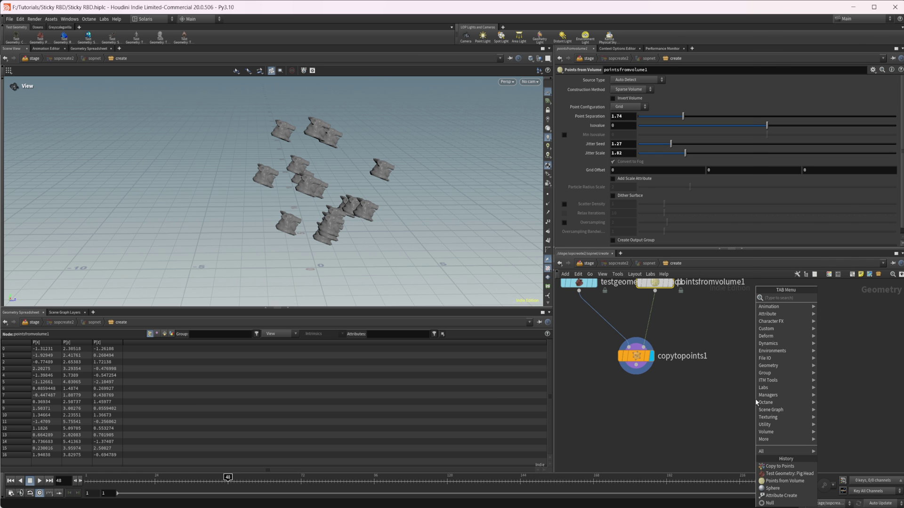
pyautogui.write('sphe')
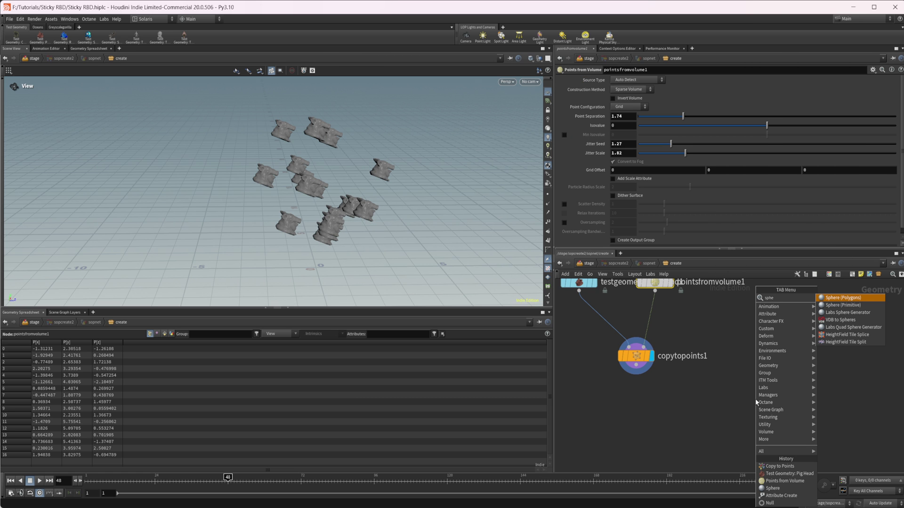
pyautogui.press('Return')
pyautogui.click(752, 352)
pyautogui.moveTo(753, 353); pyautogui.dragTo(770, 364)
pyautogui.click(783, 362)
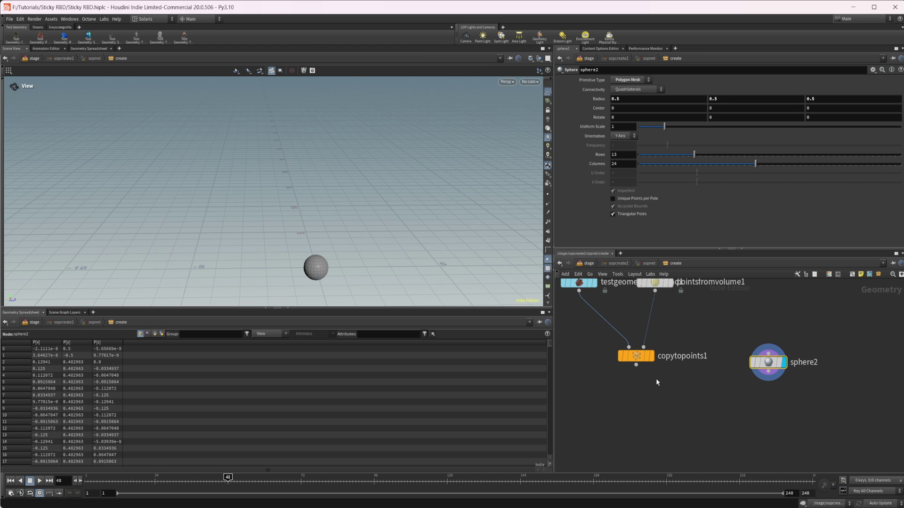
pyautogui.click(651, 355)
pyautogui.moveTo(298, 244); pyautogui.dragTo(207, 203)
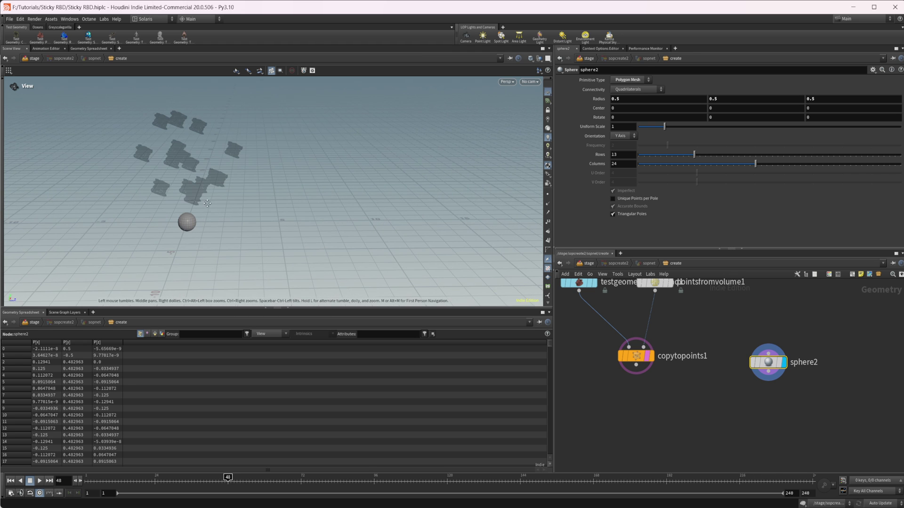
# Step: Make the second sphere a Polygon primitive with frequency 10
pyautogui.click(629, 80)
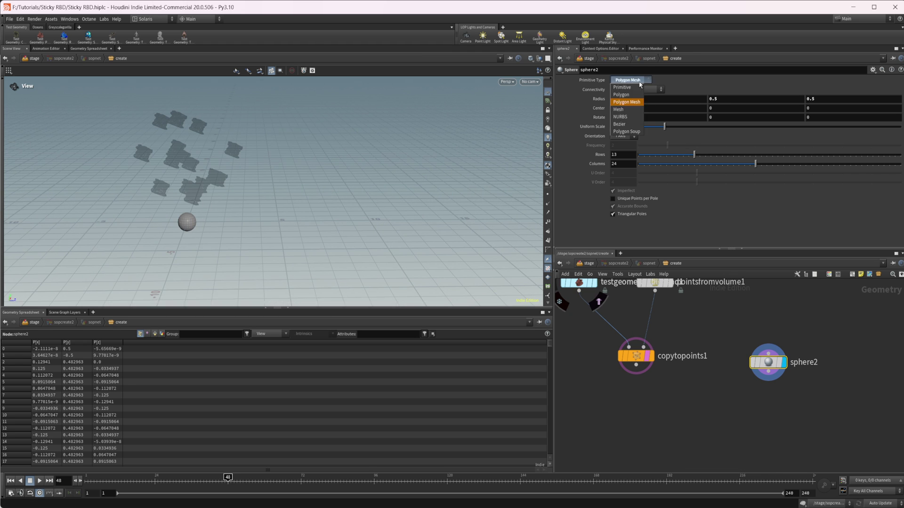
pyautogui.click(626, 88)
pyautogui.moveTo(740, 144); pyautogui.dragTo(900, 145)
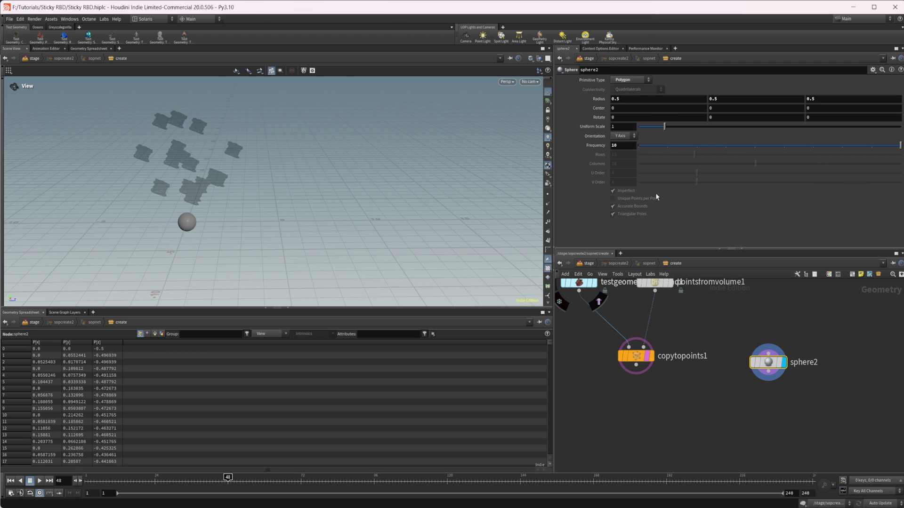
# Step: Position the second sphere's centre at Y 0.5 and Z 6
pyautogui.click(725, 108)
pyautogui.write('.5')
pyautogui.press('Return')
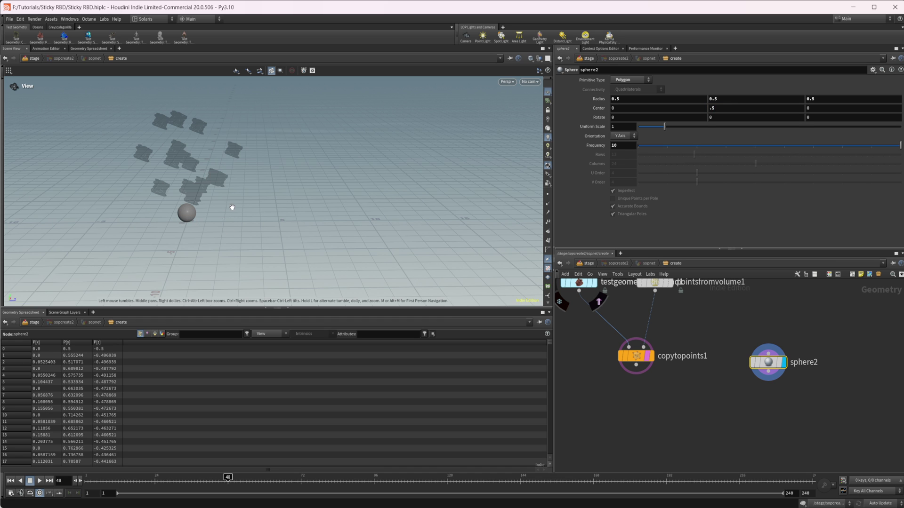
pyautogui.moveTo(270, 226); pyautogui.dragTo(297, 208)
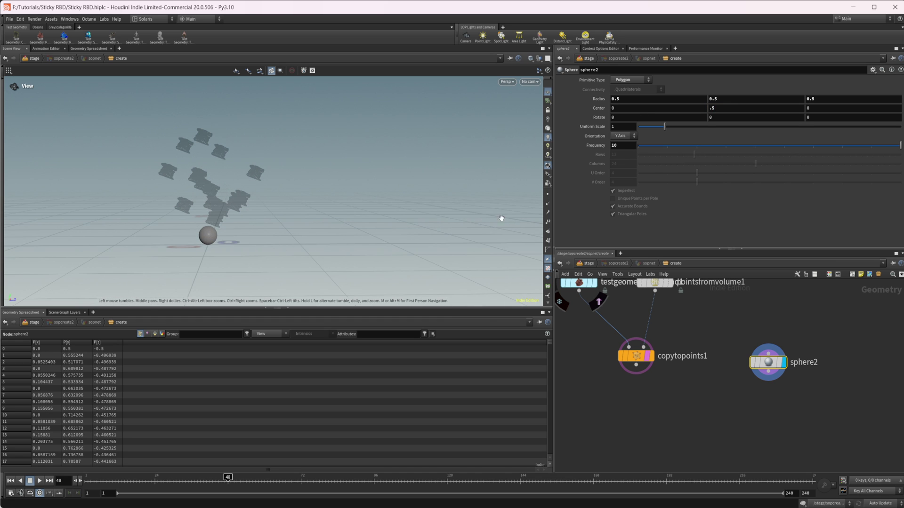
pyautogui.click(813, 111)
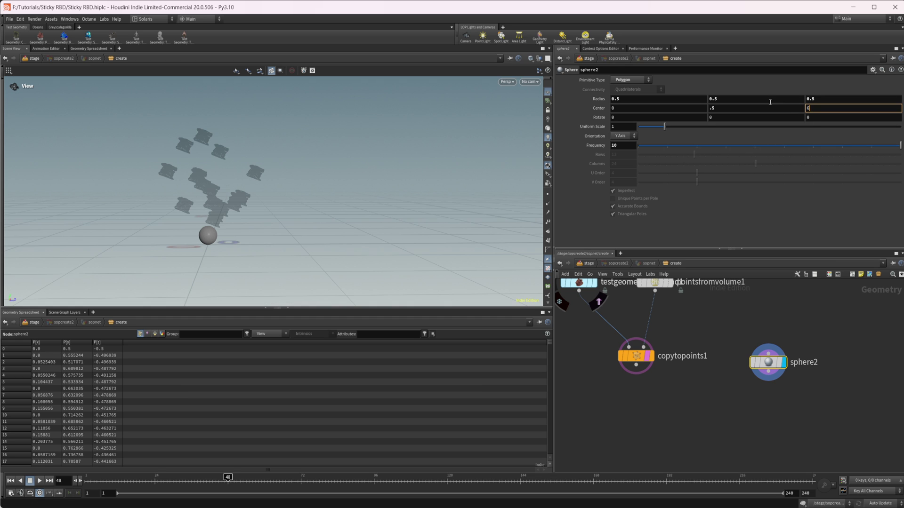
pyautogui.press('Return')
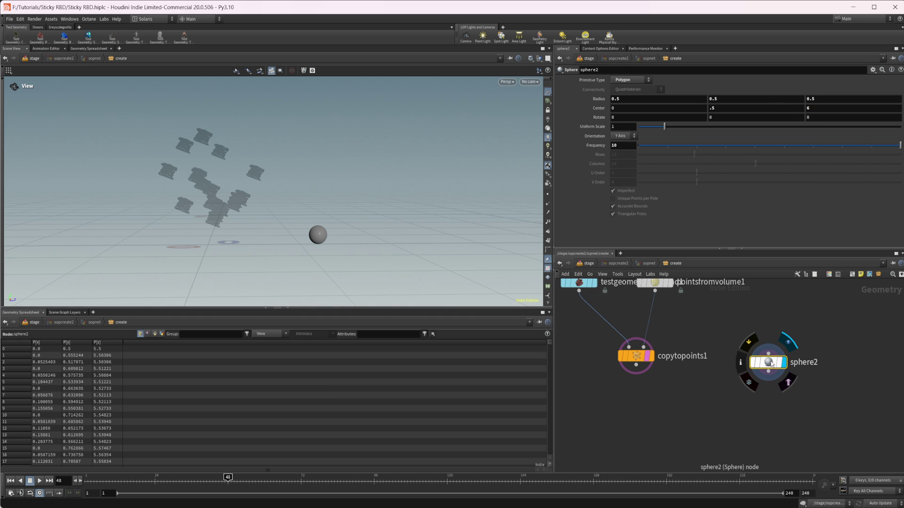
# Step: Add an RBD Configure node below the Copy to Points node
pyautogui.moveTo(766, 363); pyautogui.dragTo(766, 355)
pyautogui.moveTo(639, 414); pyautogui.dragTo(642, 394, button='middle')
pyautogui.press('Tab')
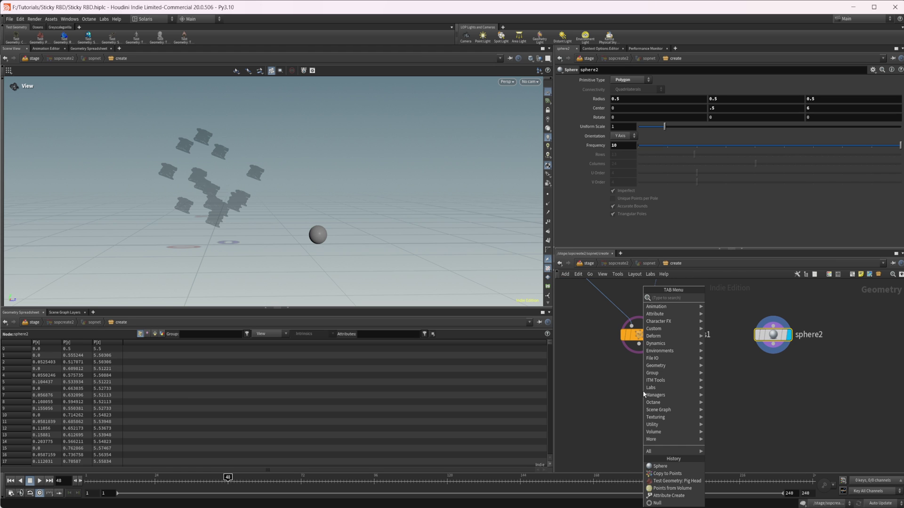
pyautogui.write('rbd')
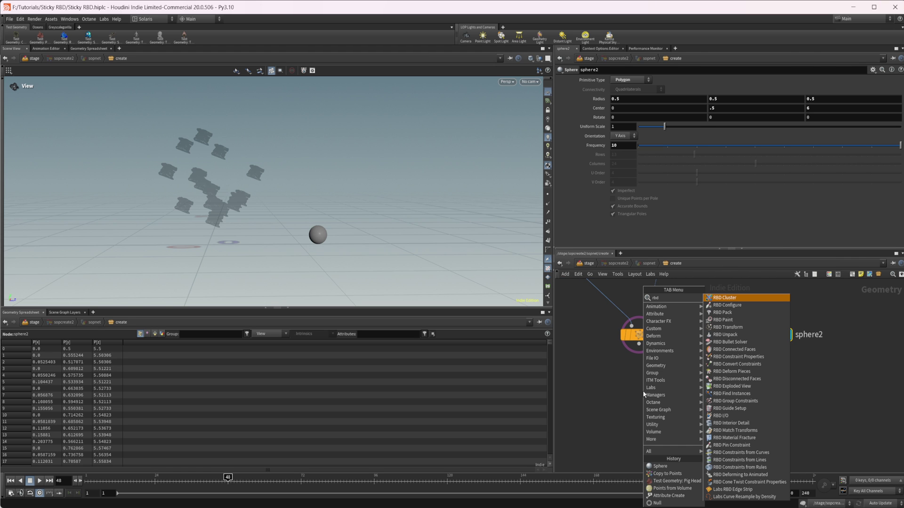
pyautogui.click(727, 305)
pyautogui.click(666, 399)
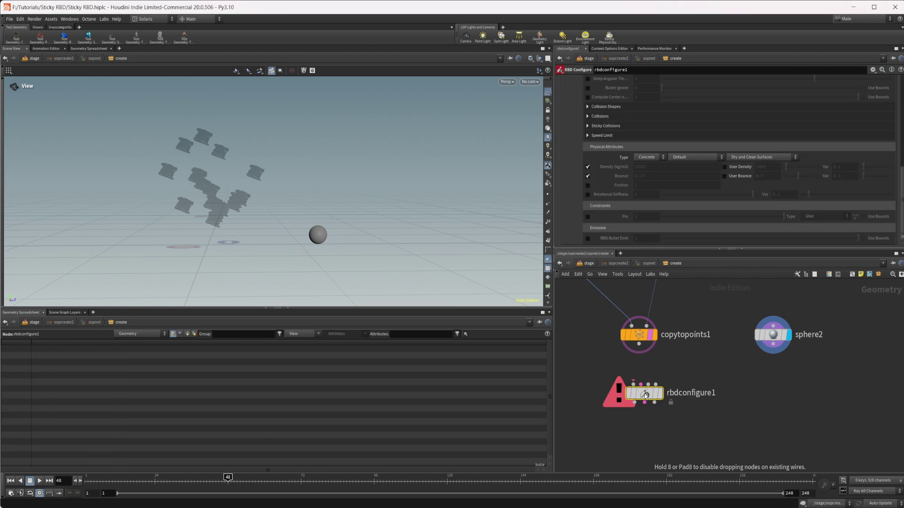
# Step: Duplicate the RBD Configure node, connect Copy to Points and the second sphere to one each, and display the sphere's
pyautogui.keyDown('alt'); pyautogui.moveTo(665, 399); pyautogui.dragTo(829, 404); pyautogui.keyUp('alt')
pyautogui.moveTo(638, 344); pyautogui.dragTo(636, 396)
pyautogui.moveTo(773, 345); pyautogui.dragTo(774, 396)
pyautogui.press('r')
# Step: Enable the minimum sticky collisions attribute in the Sticky Collisions settings of the sphere's RBD Configure node
pyautogui.scroll(5, 601, 179)
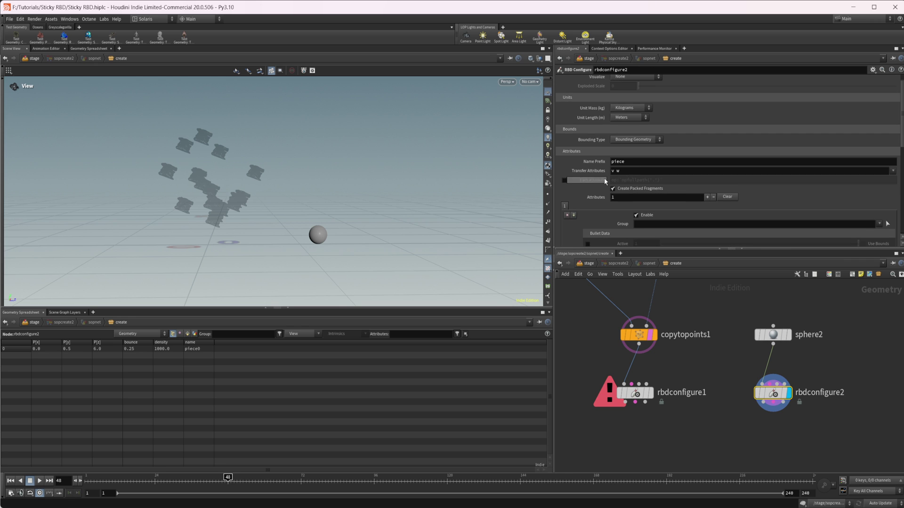
pyautogui.scroll(-5, 593, 162)
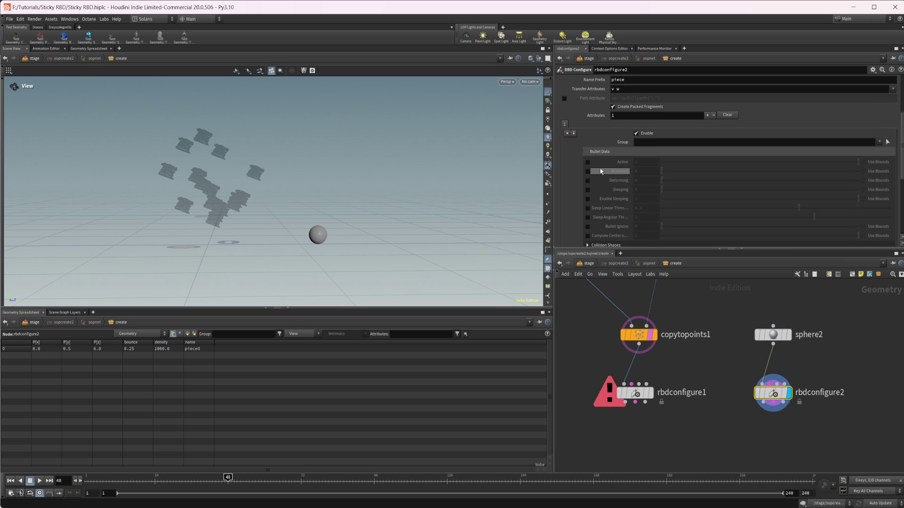
pyautogui.scroll(3, 600, 172)
pyautogui.scroll(-4, 598, 188)
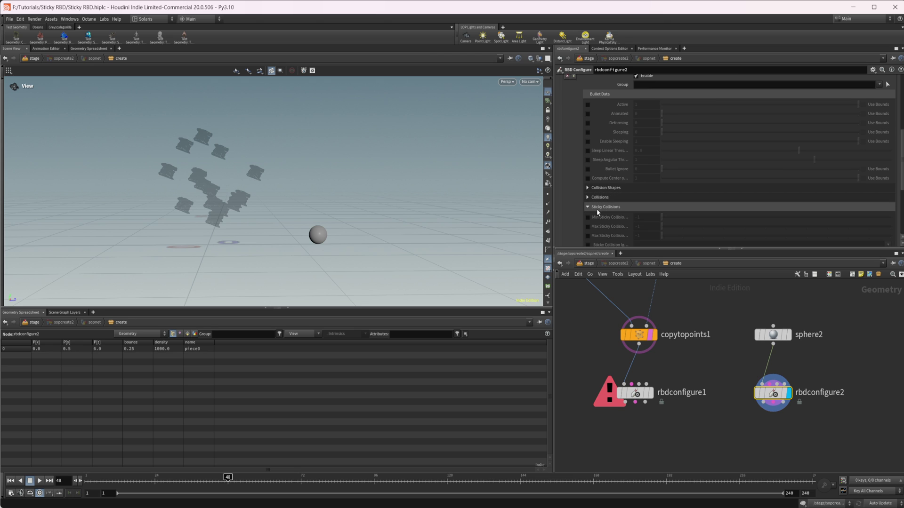
pyautogui.click(597, 208)
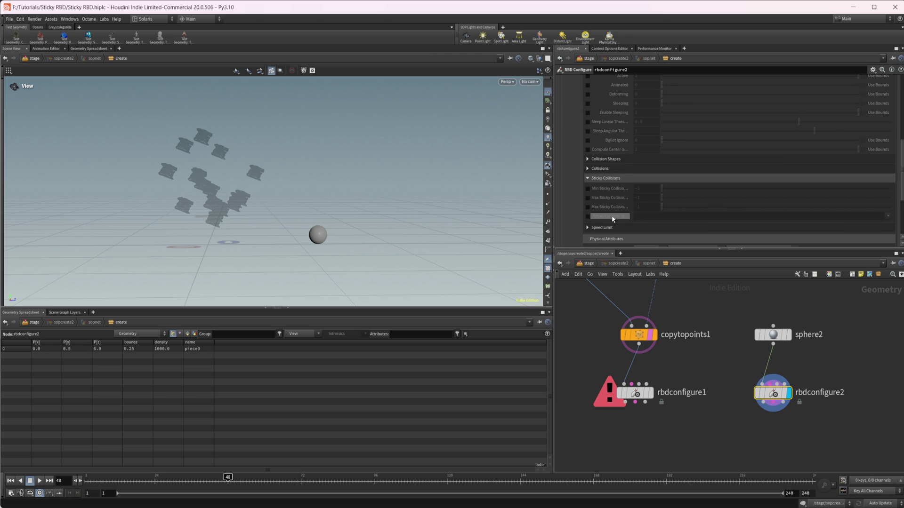
pyautogui.click(587, 188)
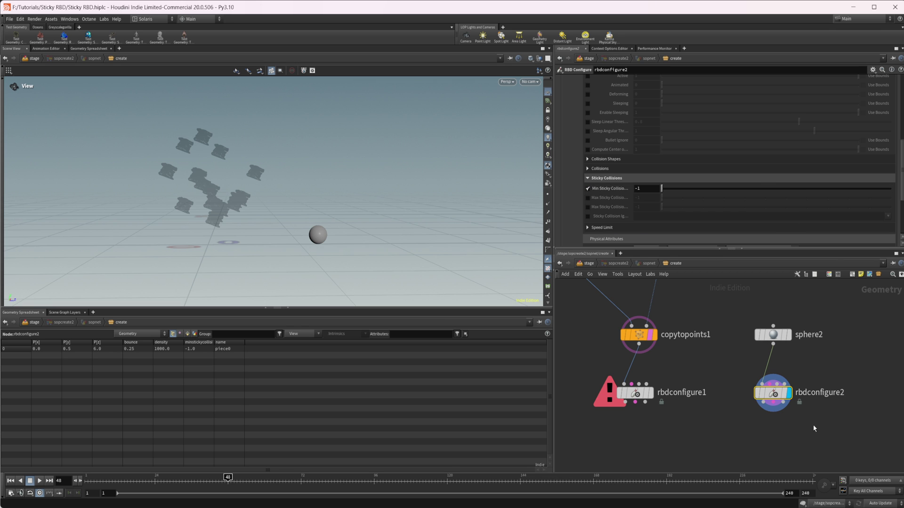
# Step: Check the help on the sticky collision parameters and set the sphere's minimum sticky collision impulse to 0
pyautogui.moveTo(832, 506)
pyautogui.click(870, 475)
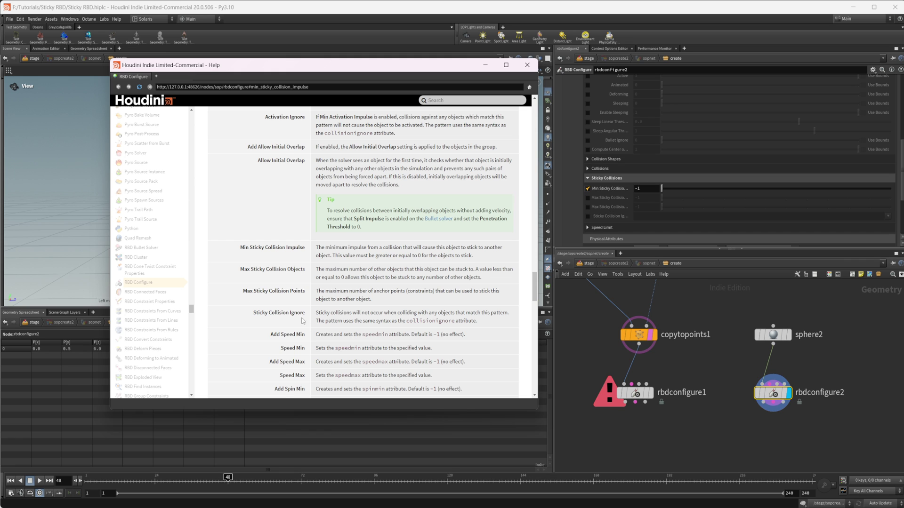
pyautogui.click(485, 64)
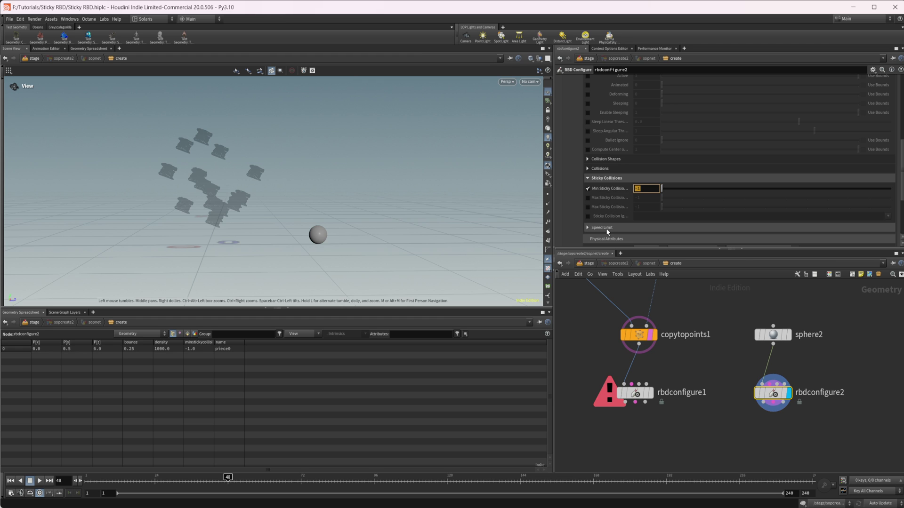
pyautogui.press('Return')
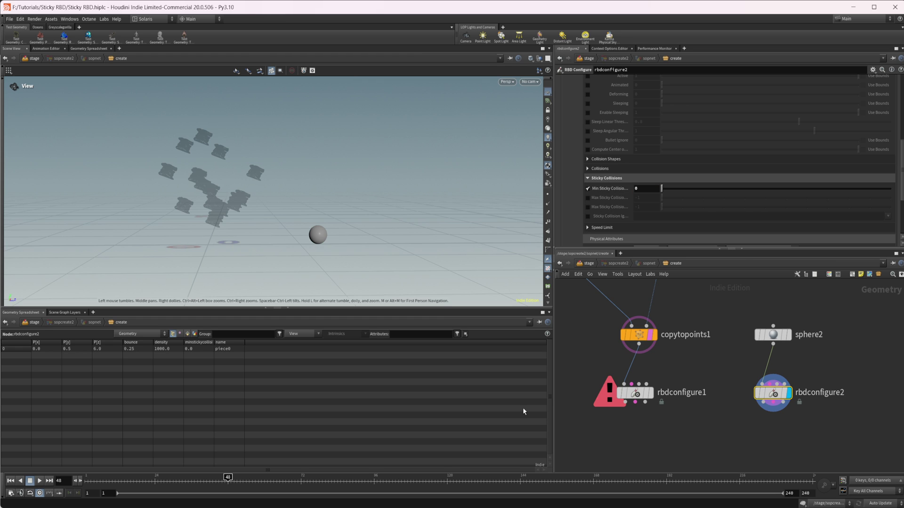
# Step: Display the pig heads' RBD Configure node in the viewport
pyautogui.moveTo(737, 419); pyautogui.dragTo(723, 384, button='middle')
pyautogui.moveTo(625, 356)
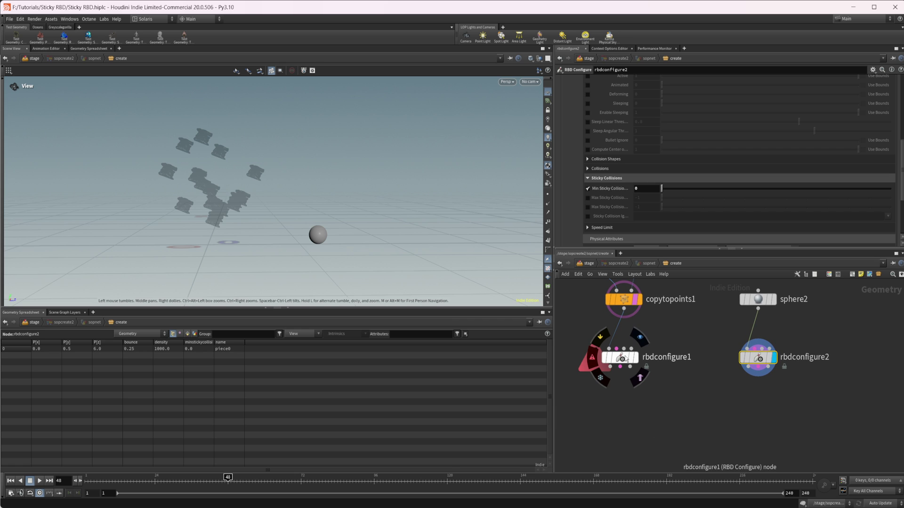
pyautogui.click(639, 337)
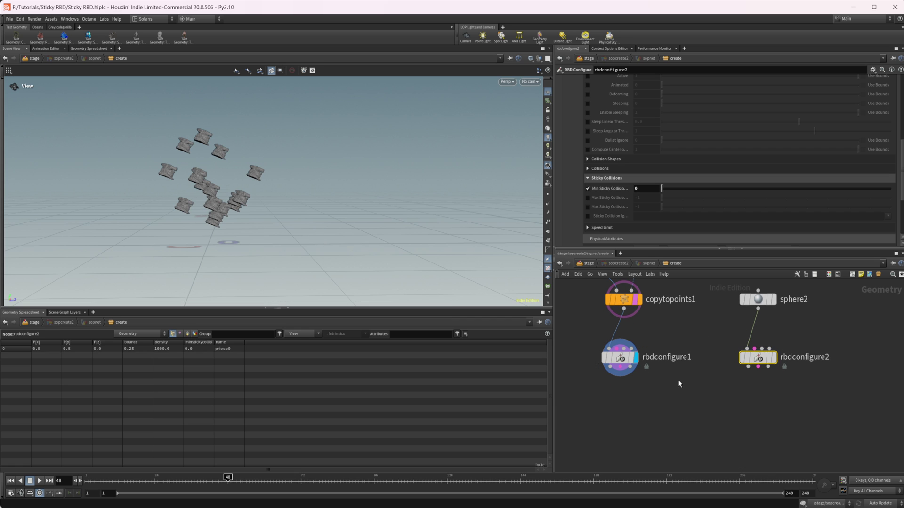
# Step: Set the Name Prefix on the sphere's RBD Configure node to "name"
pyautogui.scroll(-3, 656, 183)
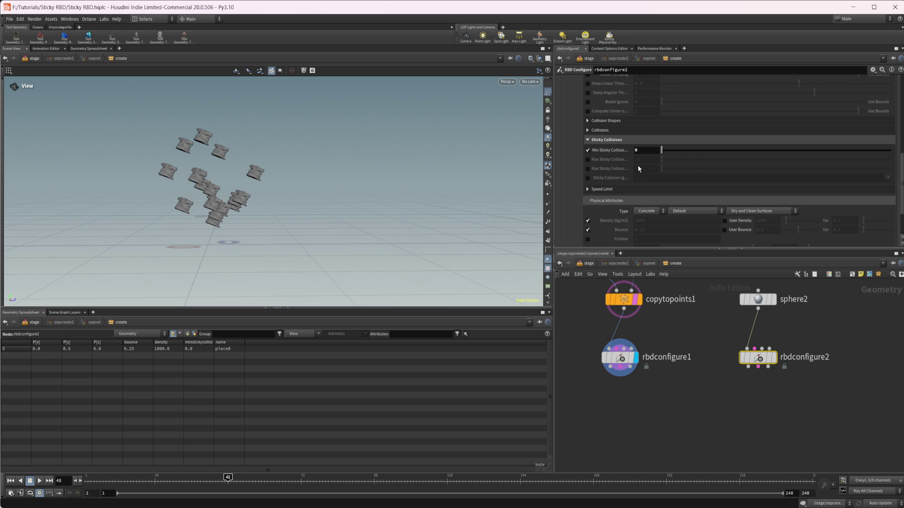
pyautogui.scroll(10, 640, 167)
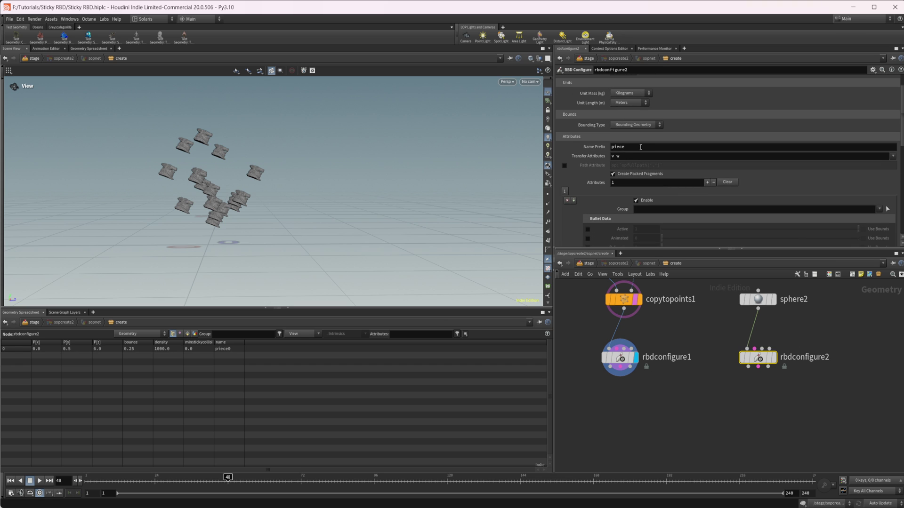
pyautogui.doubleClick(640, 147)
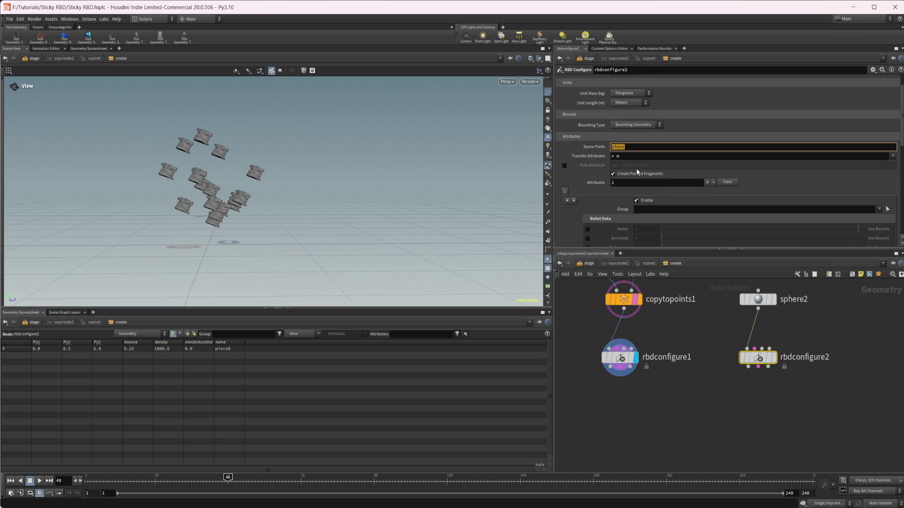
pyautogui.write('name')
pyautogui.press('Return')
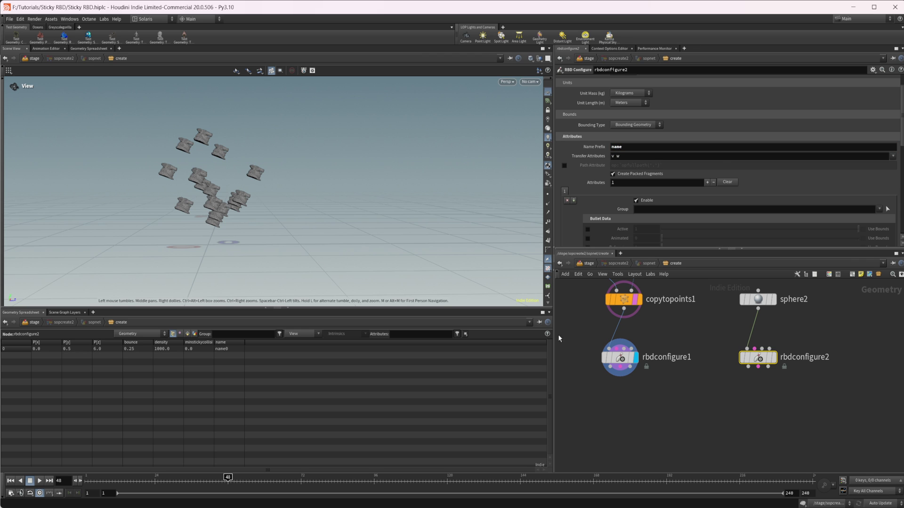
# Step: Compare the Name Prefix and piece names of the pig heads' and the sphere's RBD Configure nodes
pyautogui.moveTo(651, 415); pyautogui.dragTo(647, 408, button='middle')
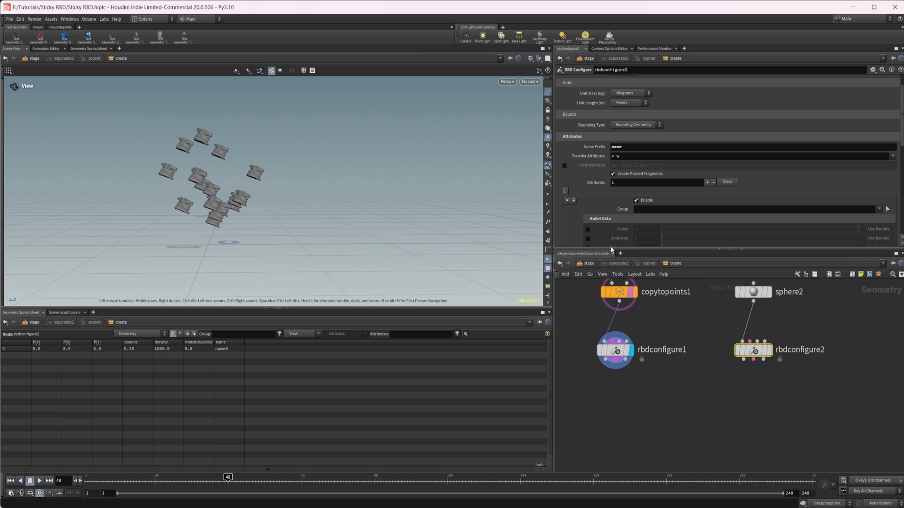
pyautogui.click(616, 147)
pyautogui.click(615, 339)
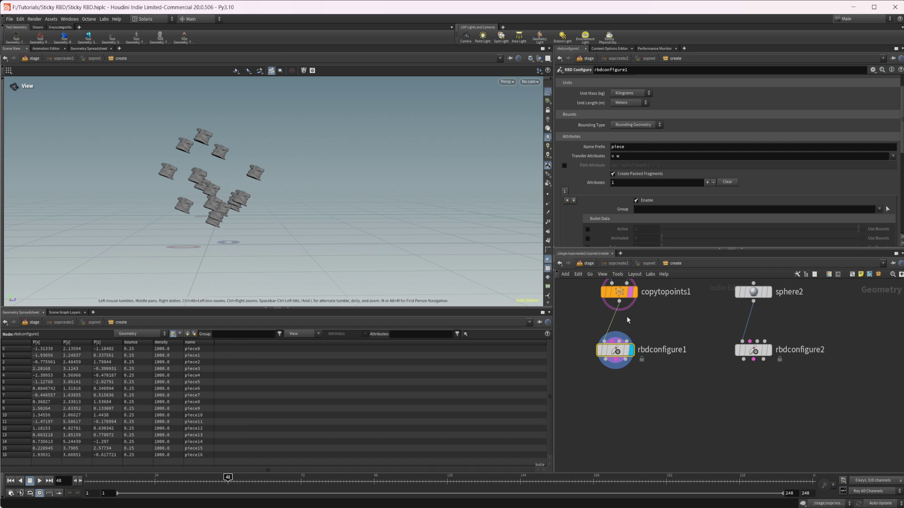
pyautogui.click(753, 349)
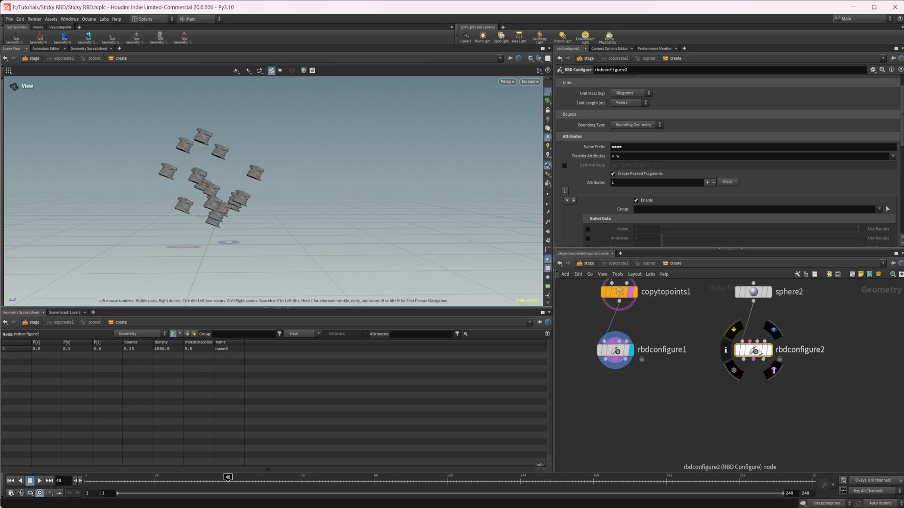
# Step: Display the sphere's RBD Configure node and add a connected Attribute Adjust Vector node for v below it
pyautogui.click(768, 350)
pyautogui.scroll(-1, 737, 390)
pyautogui.press('Tab')
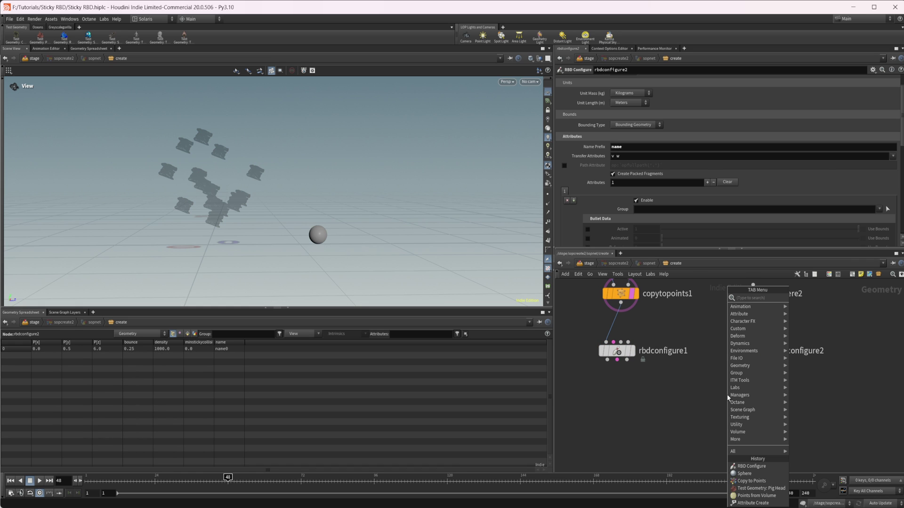
pyautogui.write('att a')
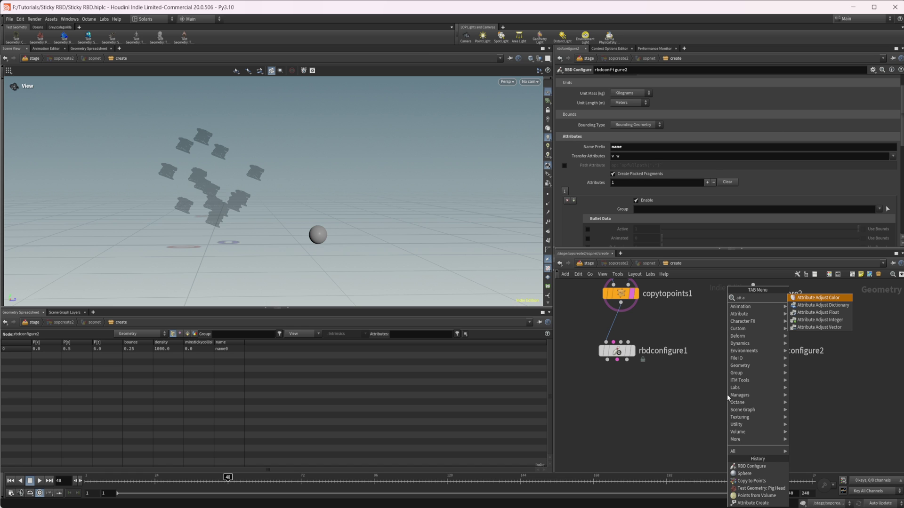
pyautogui.write('d v')
pyautogui.press('Return')
pyautogui.click(727, 396)
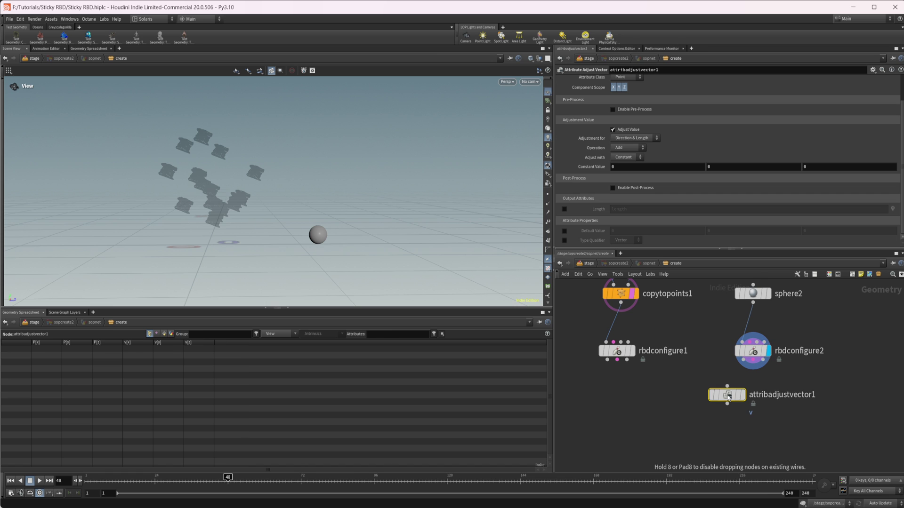
pyautogui.scroll(1, 726, 392)
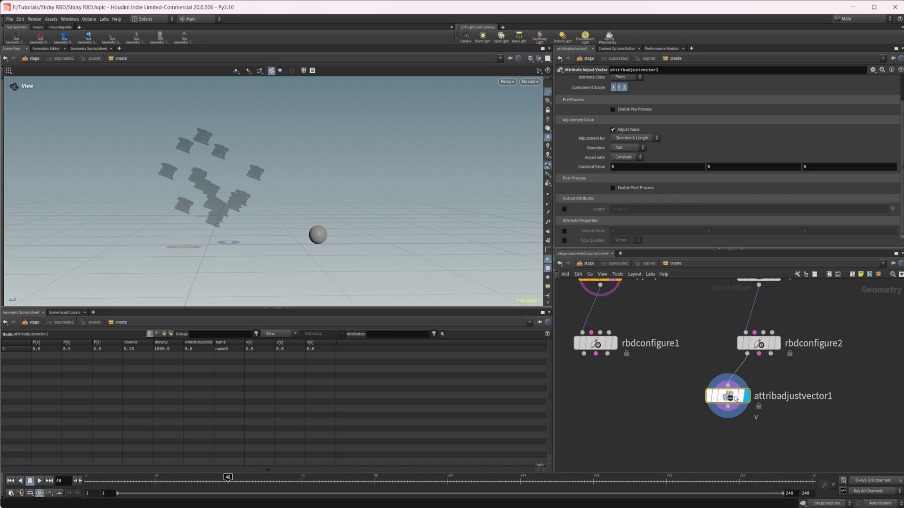
pyautogui.moveTo(731, 398); pyautogui.dragTo(744, 400)
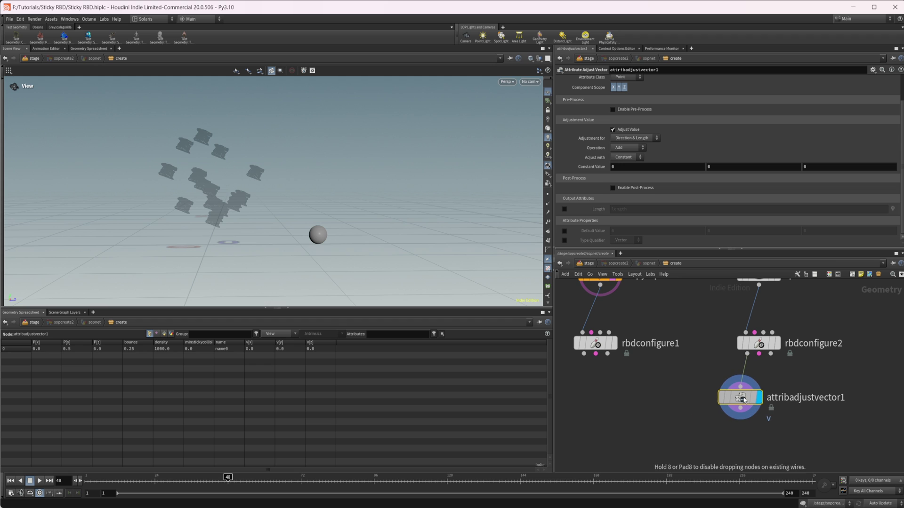
# Step: Enable Pre-Process and Overwrite Initial Value on the Attribute Adjust Vector node, with the initial vector set to 0, 0, -5
pyautogui.scroll(2, 640, 122)
pyautogui.click(641, 138)
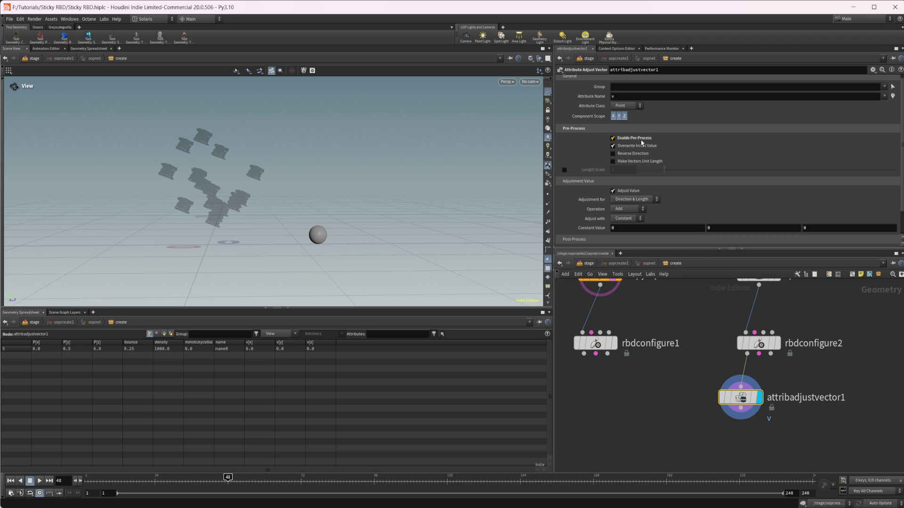
pyautogui.click(636, 146)
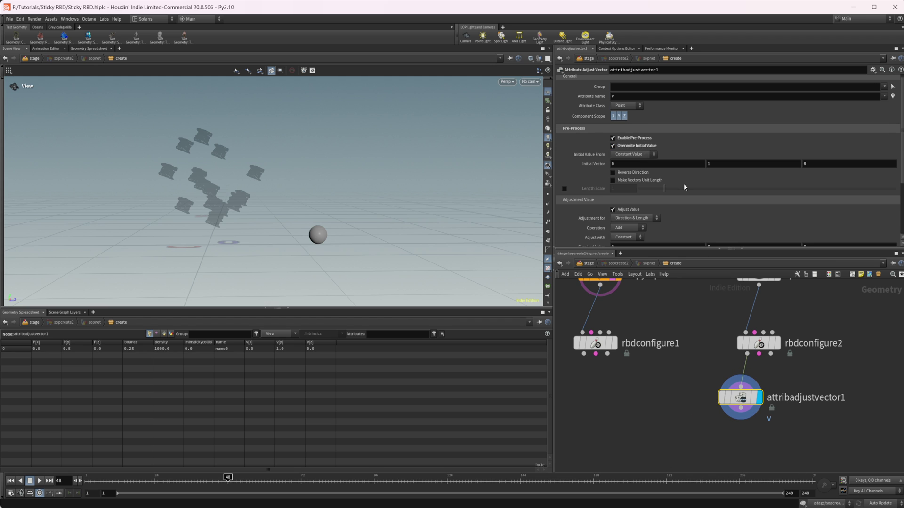
pyautogui.click(736, 166)
pyautogui.write('0')
pyautogui.press('Tab')
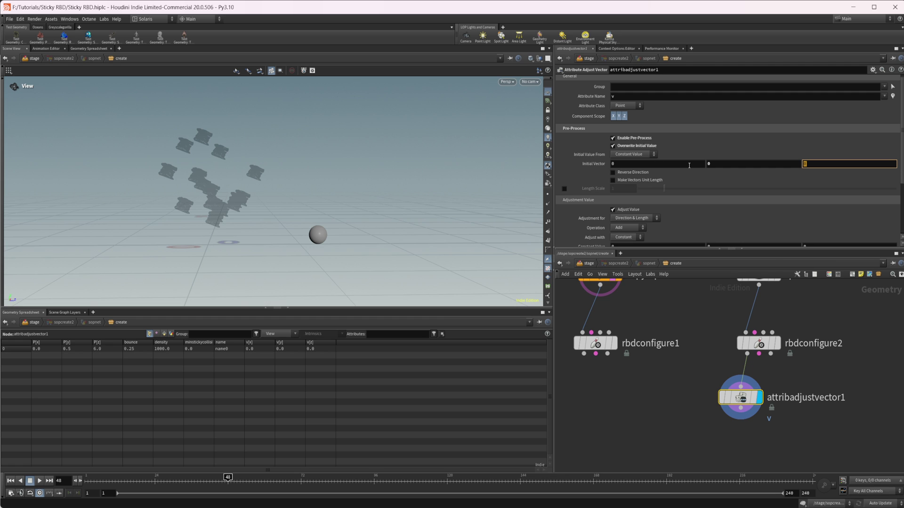
pyautogui.press('Return')
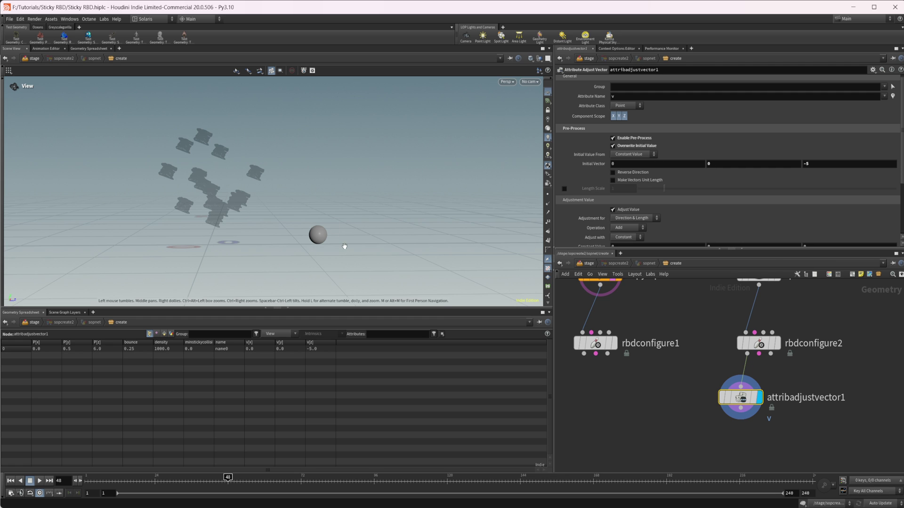
# Step: Align the Attribute Adjust Vector node beneath the output of the sphere's RBD Configure node
pyautogui.moveTo(687, 412); pyautogui.dragTo(695, 375, button='middle')
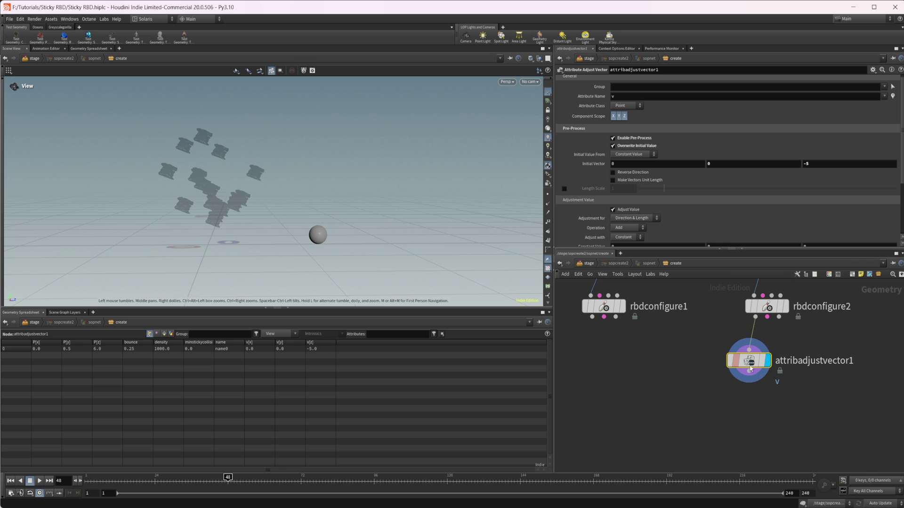
pyautogui.moveTo(770, 362); pyautogui.dragTo(775, 363)
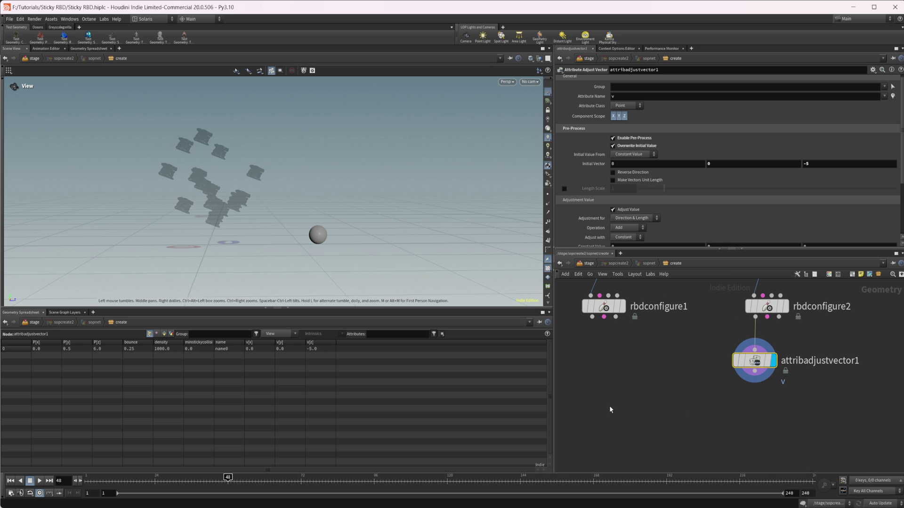
pyautogui.moveTo(641, 405); pyautogui.dragTo(655, 403, button='middle')
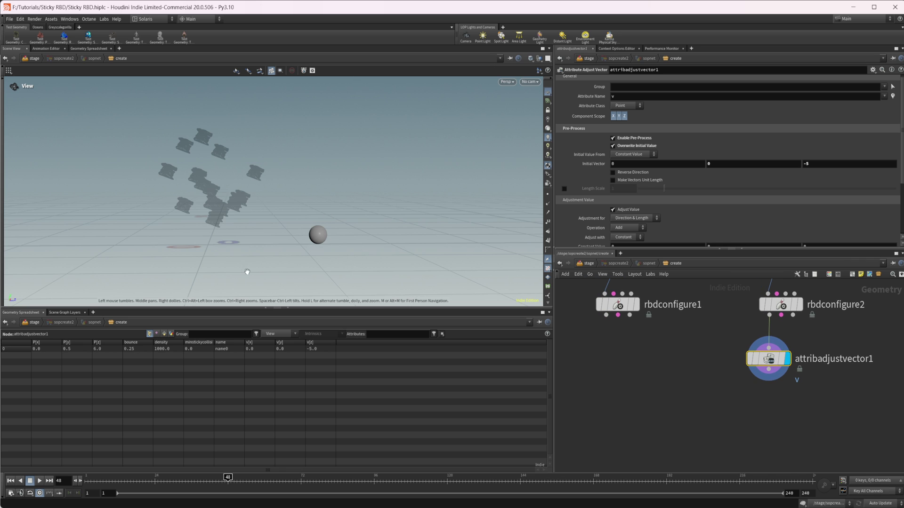
# Step: Add a Merge node and connect the pig heads' RBD Configure and the Attribute Adjust Vector node to it
pyautogui.moveTo(643, 367); pyautogui.dragTo(623, 403, button='middle')
pyautogui.press('Tab')
pyautogui.write('merge')
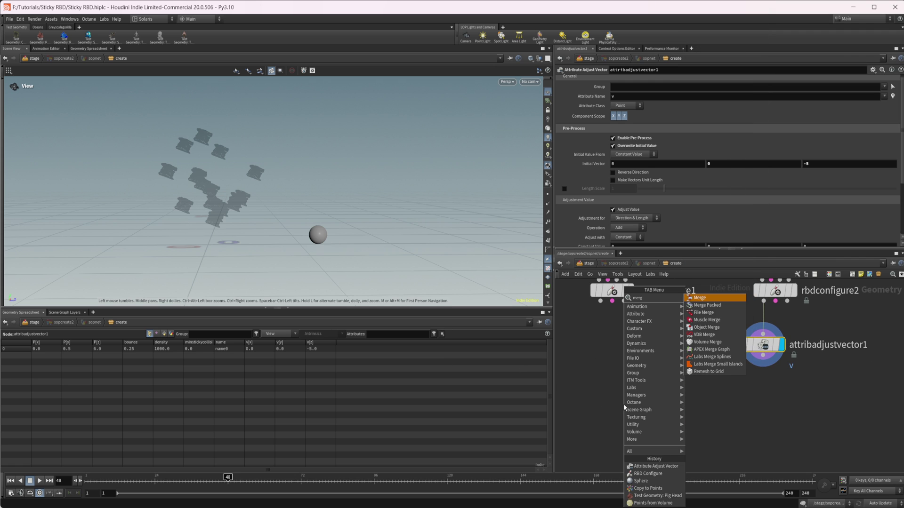
pyautogui.press('Return')
pyautogui.click(623, 404)
pyautogui.moveTo(600, 301); pyautogui.dragTo(623, 392)
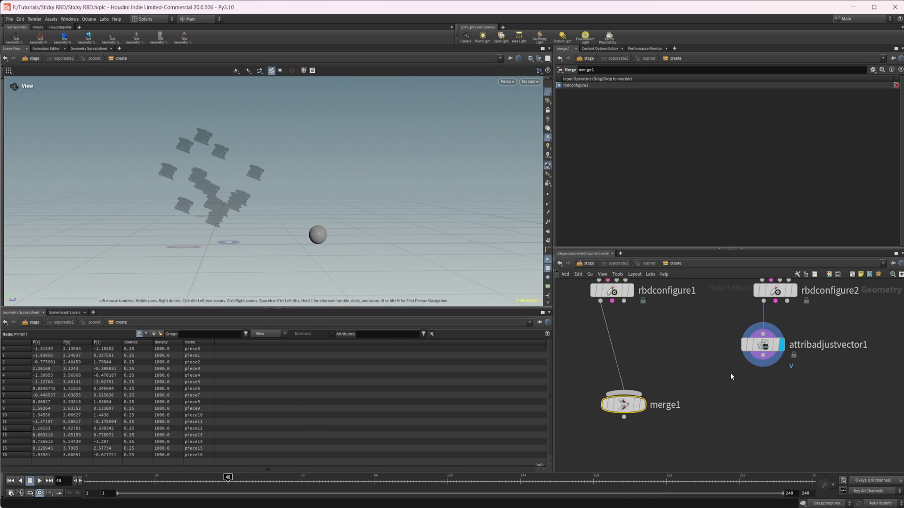
pyautogui.moveTo(756, 363); pyautogui.dragTo(624, 393)
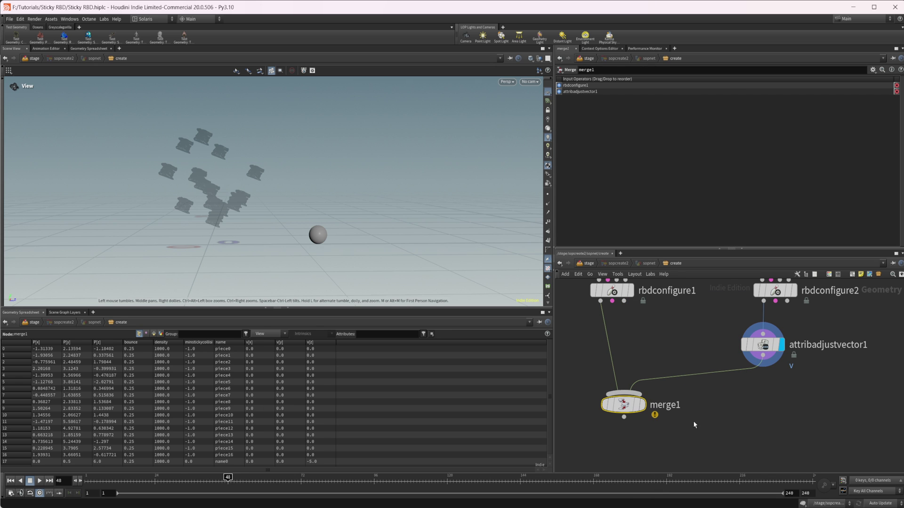
# Step: Add an RBD Bullet Solver node and place it below the Merge node
pyautogui.moveTo(691, 409); pyautogui.dragTo(651, 396, button='middle')
pyautogui.scroll(1, 663, 408)
pyautogui.press('Tab')
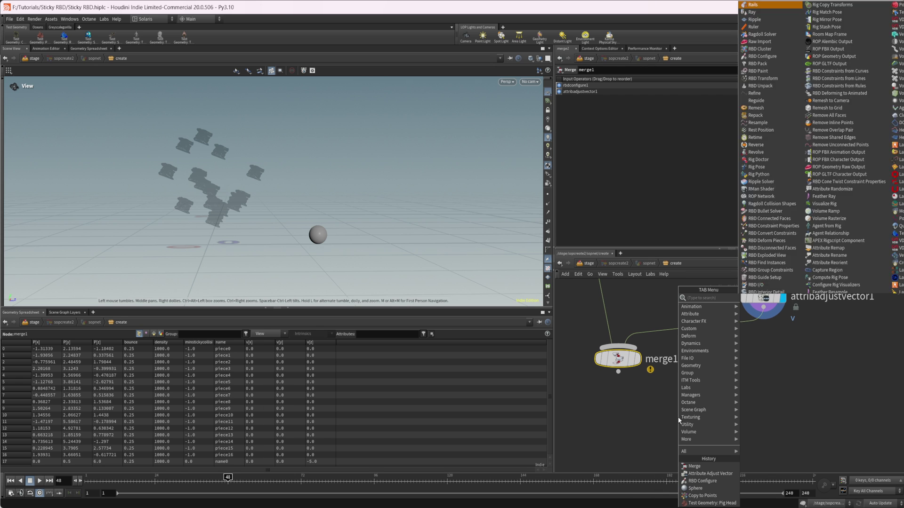
pyautogui.write('bull')
pyautogui.press('Return')
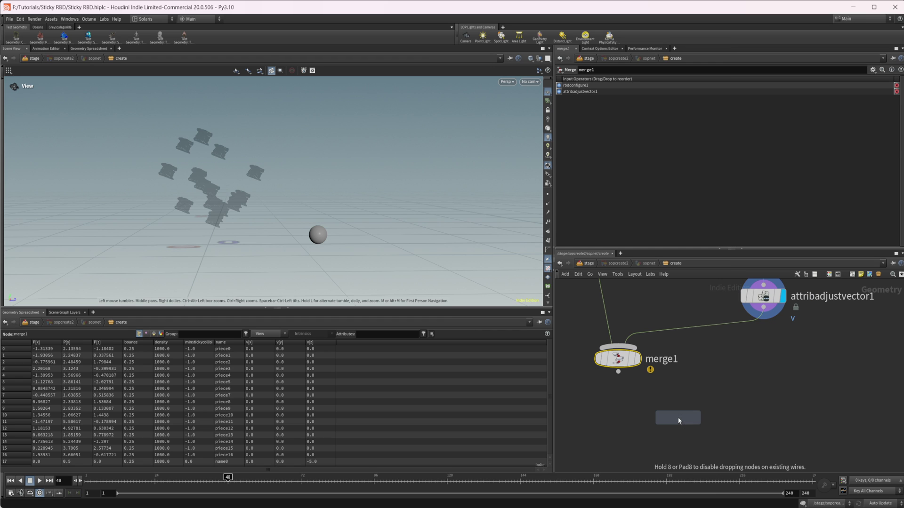
pyautogui.click(678, 420)
pyautogui.moveTo(737, 404); pyautogui.dragTo(777, 375, button='middle')
pyautogui.moveTo(716, 391); pyautogui.dragTo(683, 420)
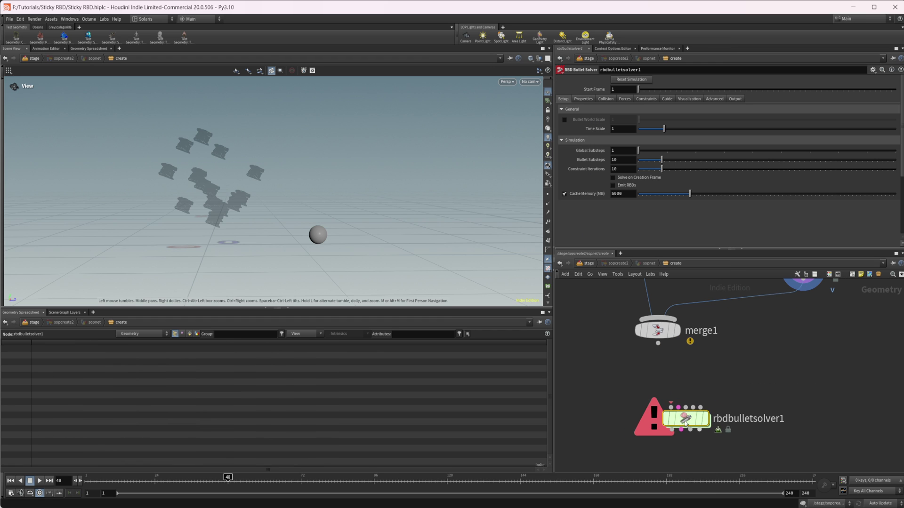
# Step: Wire the Merge and the sphere's RBD Configure node into the RBD Bullet Solver and display the solver
pyautogui.moveTo(657, 345); pyautogui.dragTo(685, 406)
pyautogui.moveTo(770, 358); pyautogui.dragTo(700, 411, button='middle')
pyautogui.scroll(-2, 690, 420)
pyautogui.click(725, 319)
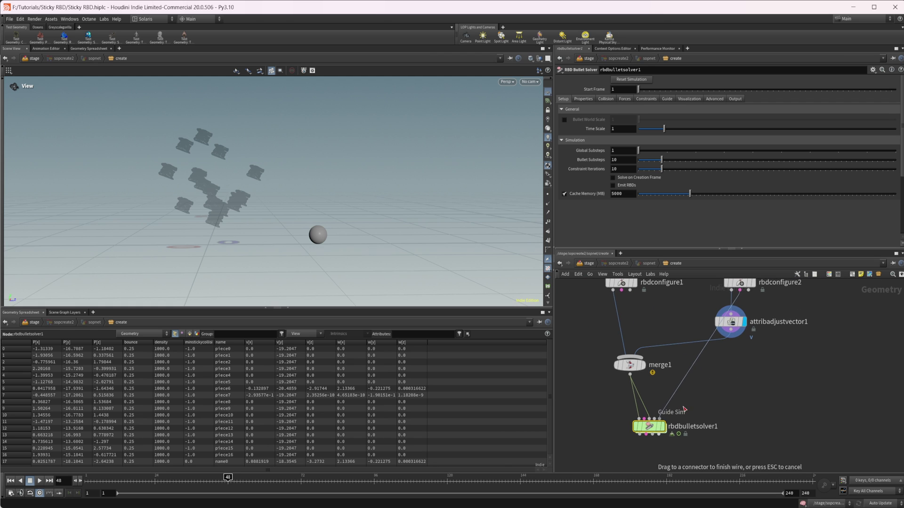
pyautogui.click(648, 400)
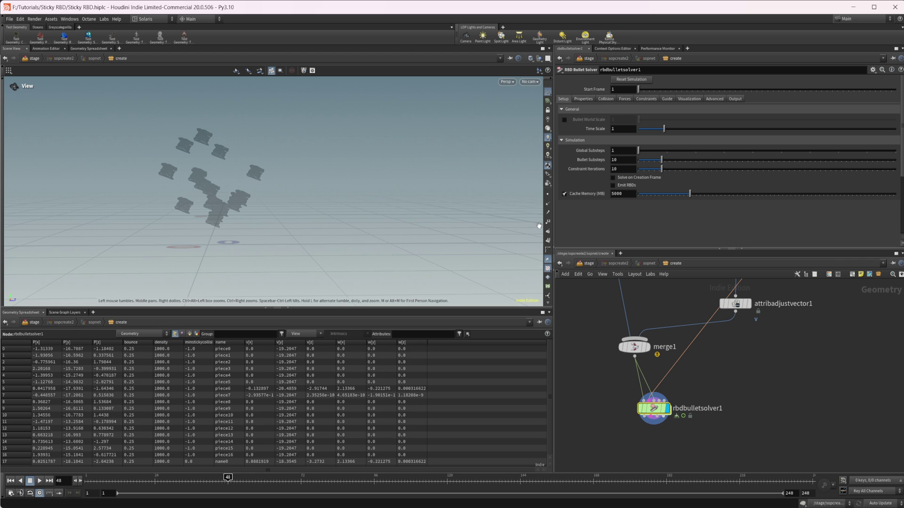
# Step: Set the solver's ground collision type to Ground Plane and return the timeline to frame 1
pyautogui.click(607, 99)
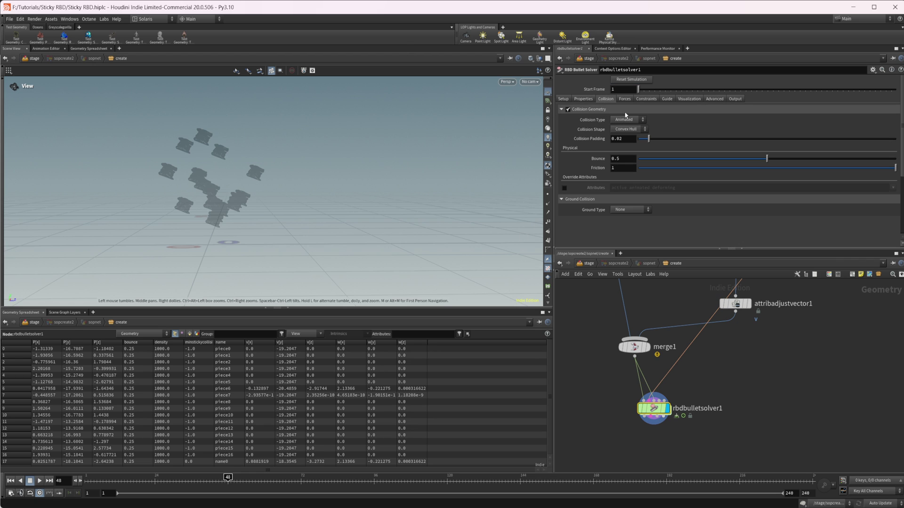
pyautogui.click(629, 210)
pyautogui.click(626, 221)
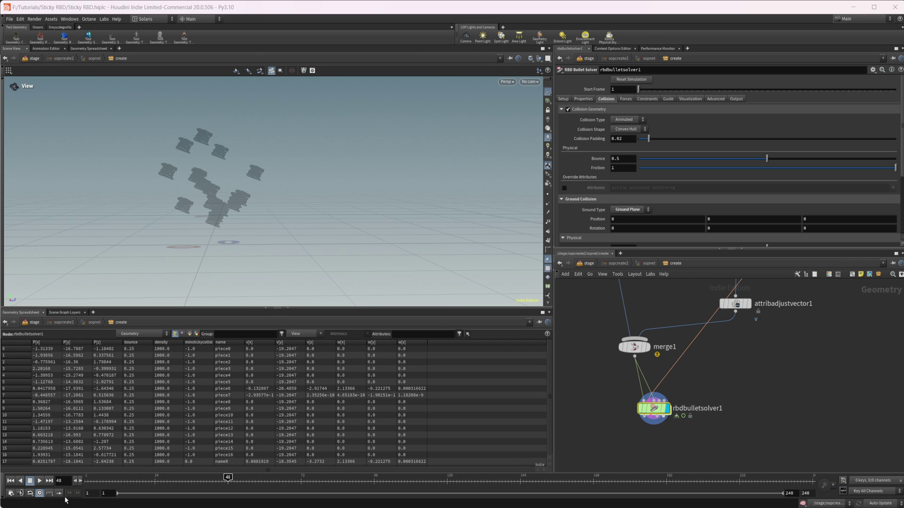
pyautogui.click(10, 481)
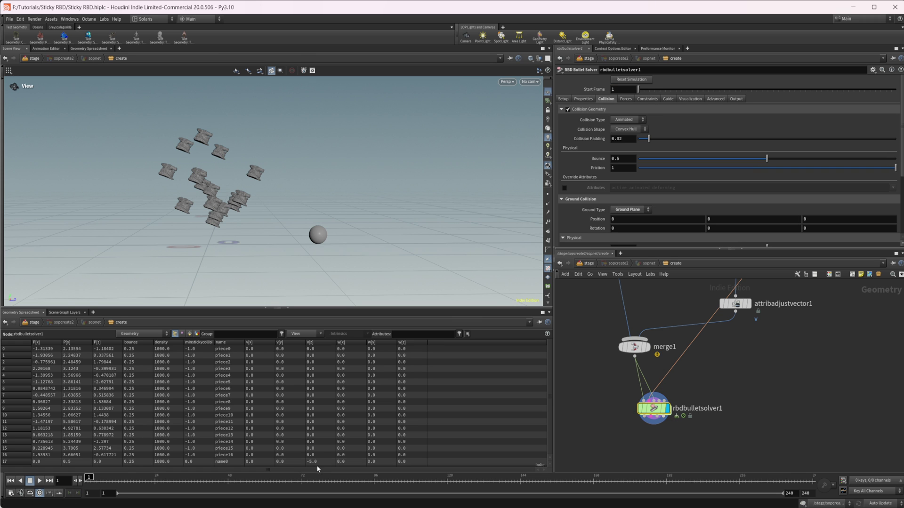
# Step: Play the rigid body simulation from frame 1 and stop it once the sphere has hit the pig heads
pyautogui.click(39, 480)
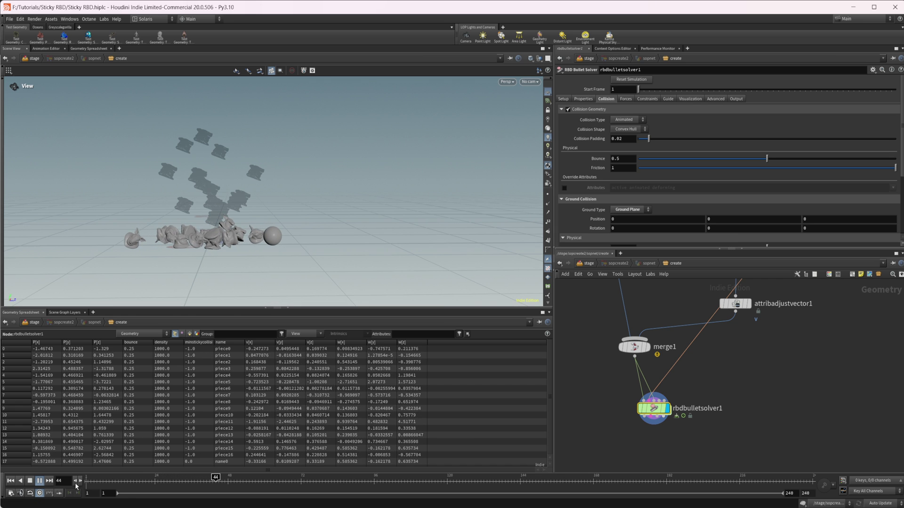
pyautogui.click(29, 480)
# Step: Set the Z component of the sphere's initial velocity vector to -8 in the Attribute Adjust Vector node
pyautogui.moveTo(706, 329); pyautogui.dragTo(657, 400, button='middle')
pyautogui.click(684, 376)
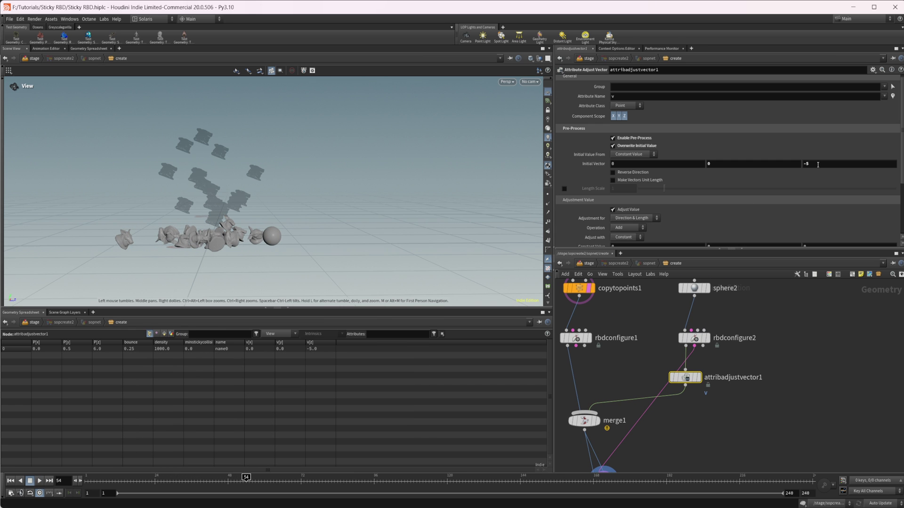
pyautogui.click(823, 166)
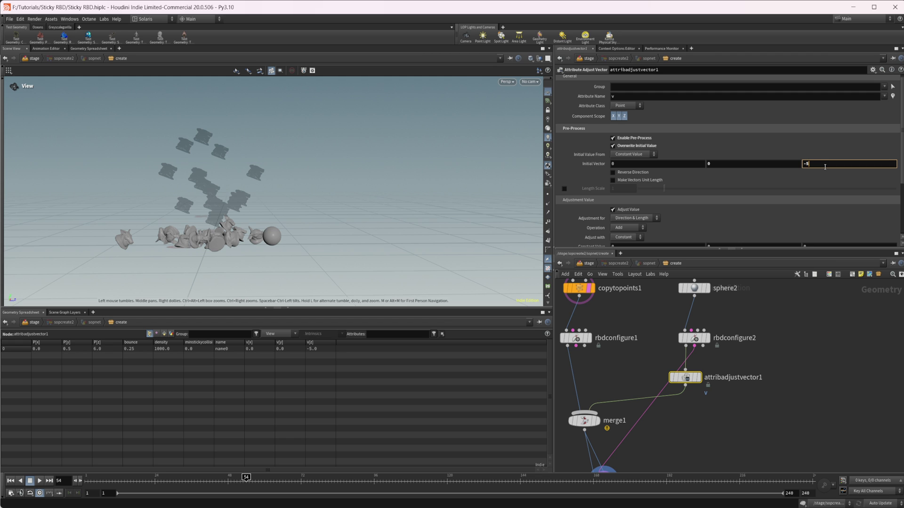
pyautogui.write('8')
pyautogui.press('Return')
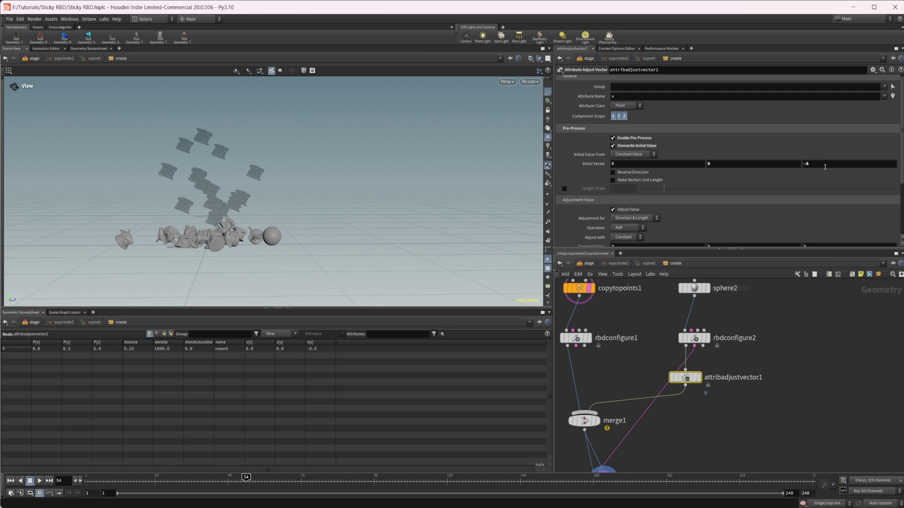
# Step: Rewind to frame 1, play the RBD Bullet Solver's simulation with the new sphere velocity, and return to the start
pyautogui.click(10, 481)
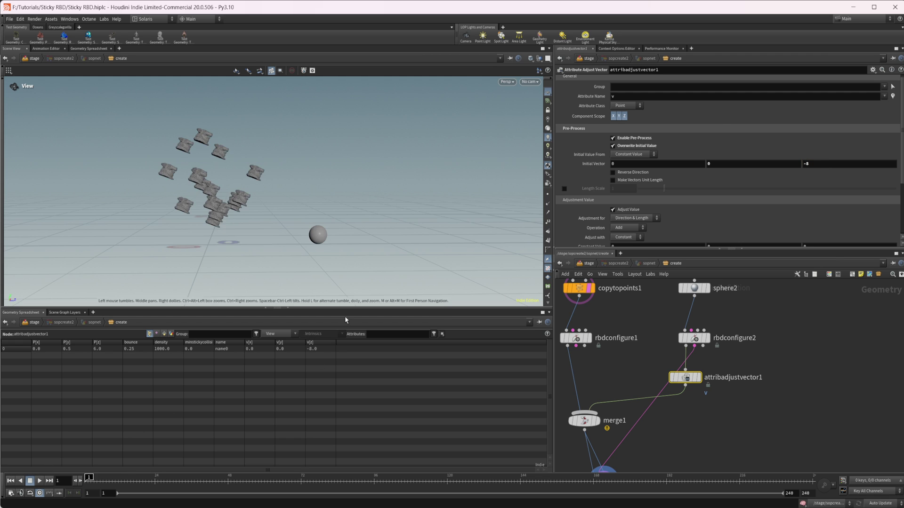
pyautogui.moveTo(683, 417); pyautogui.dragTo(674, 300, button='middle')
pyautogui.click(599, 382)
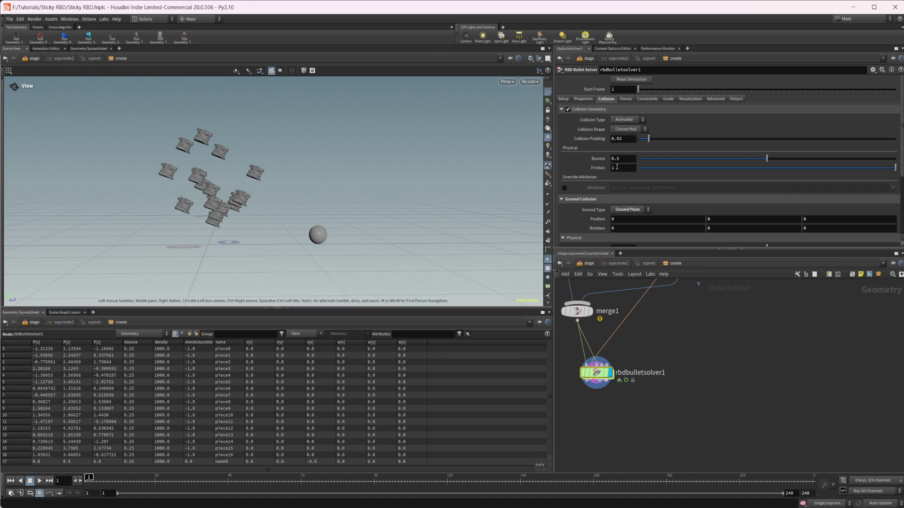
pyautogui.click(40, 482)
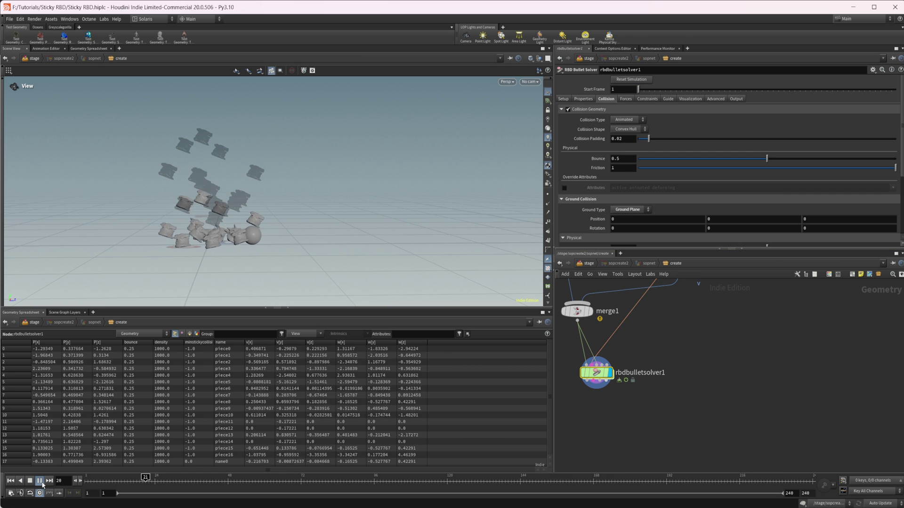
pyautogui.click(10, 481)
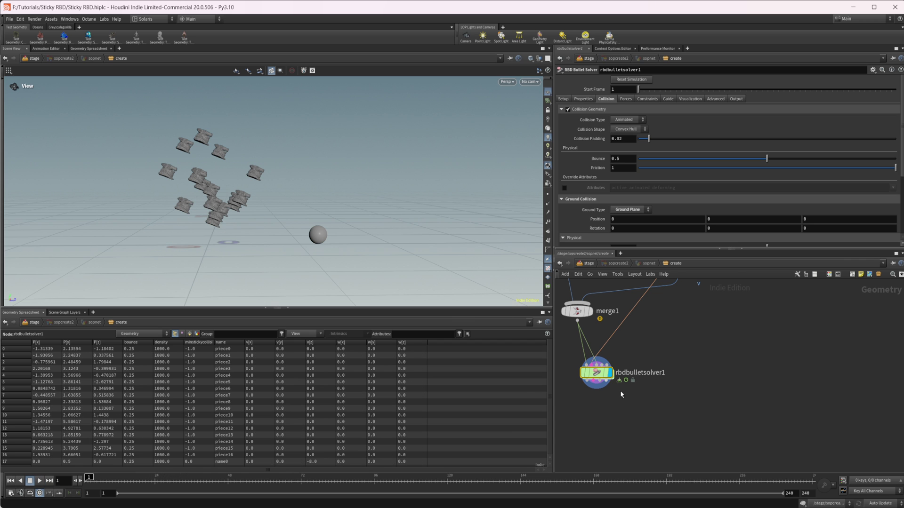
# Step: Set the Z component of the sphere's initial velocity vector to -17 and play the solver's simulation
pyautogui.moveTo(667, 387); pyautogui.dragTo(663, 435, button='middle')
pyautogui.click(674, 317)
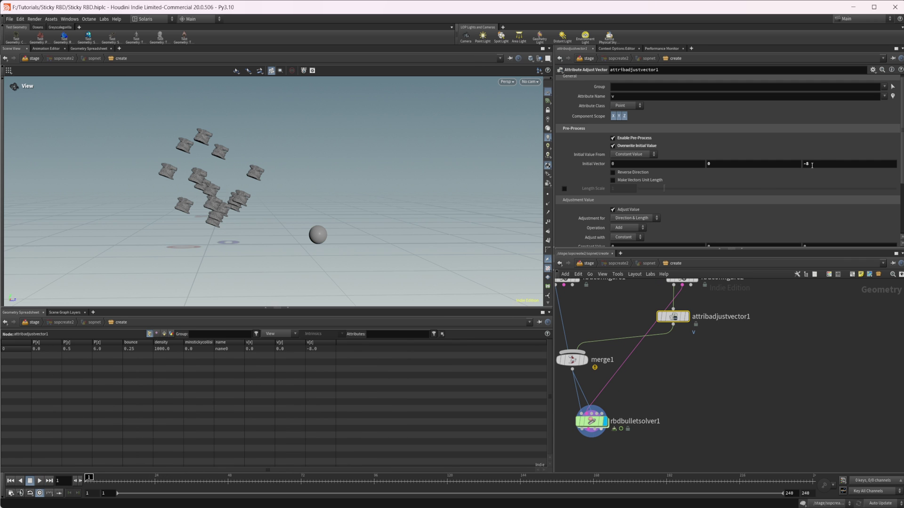
pyautogui.moveTo(818, 163); pyautogui.dragTo(797, 164)
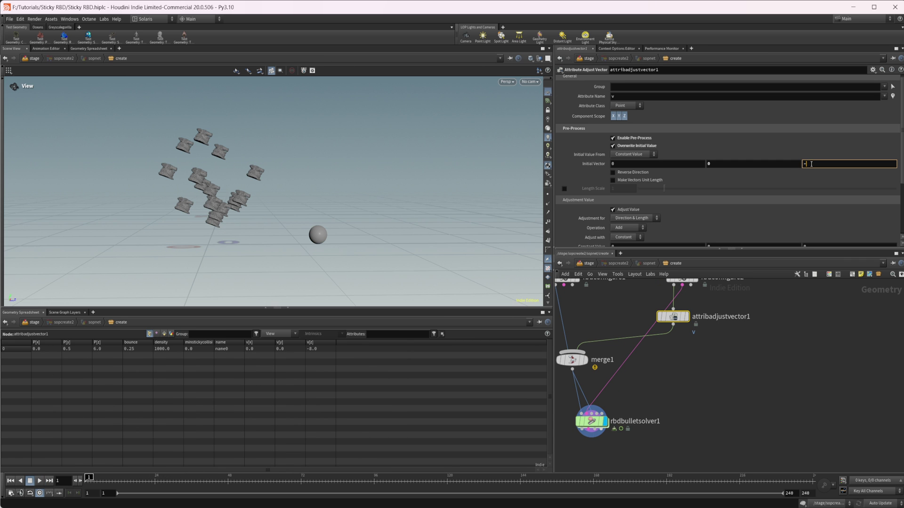
pyautogui.write('-17')
pyautogui.press('Return')
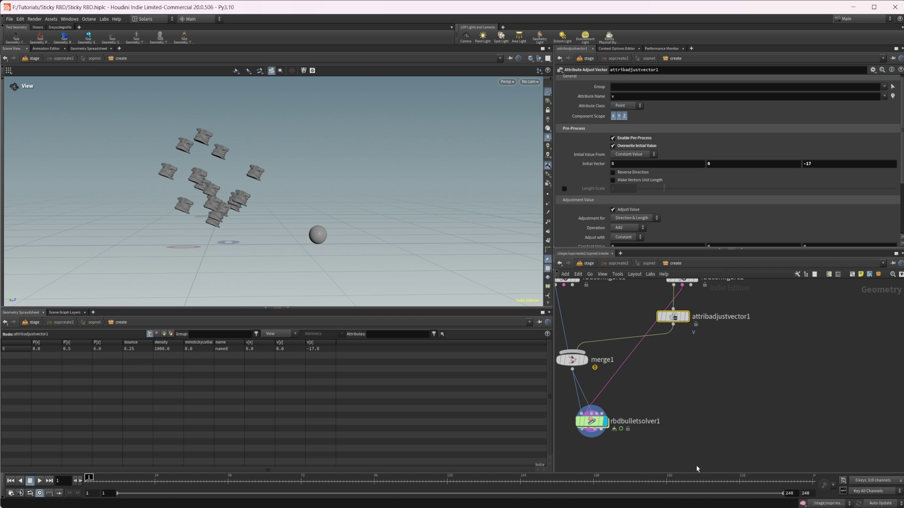
pyautogui.click(591, 428)
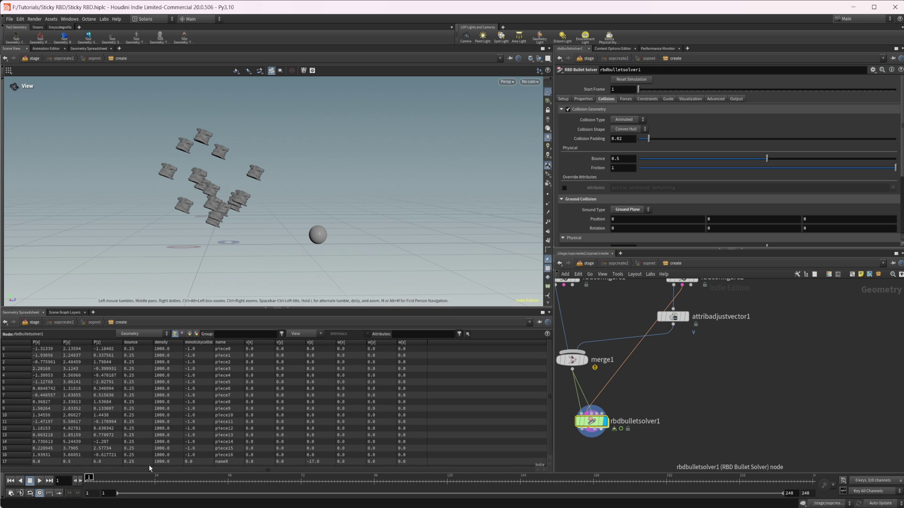
pyautogui.click(40, 480)
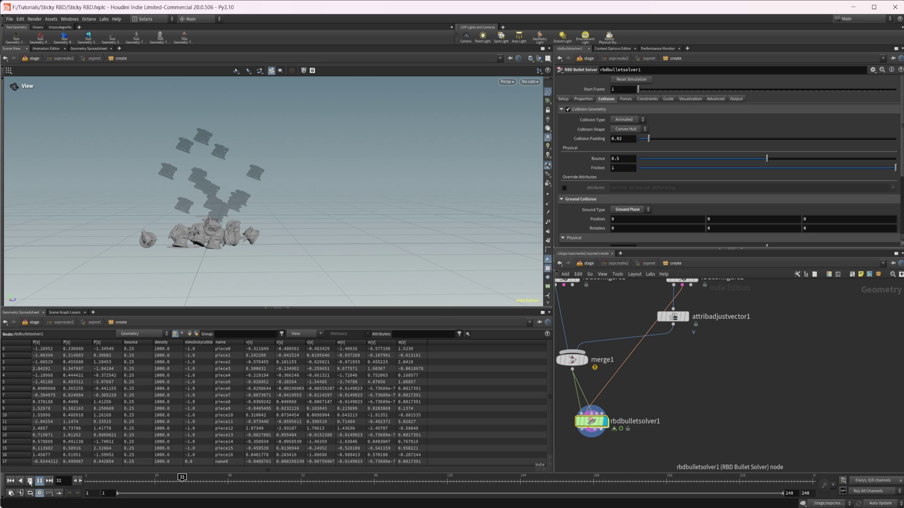
# Step: Enable User Density in the sphere's RBD Configure node and set it to 10000
pyautogui.moveTo(797, 390); pyautogui.dragTo(731, 450, button='middle')
pyautogui.click(614, 336)
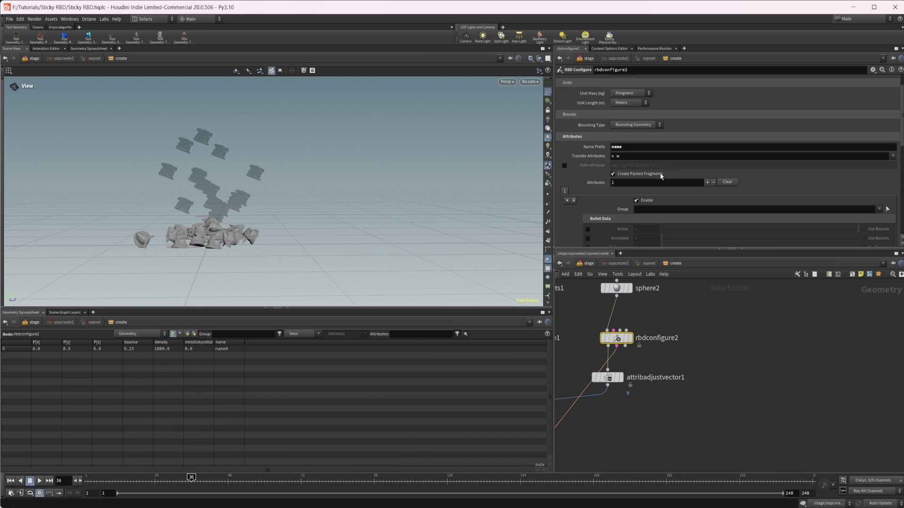
pyautogui.scroll(-10, 610, 195)
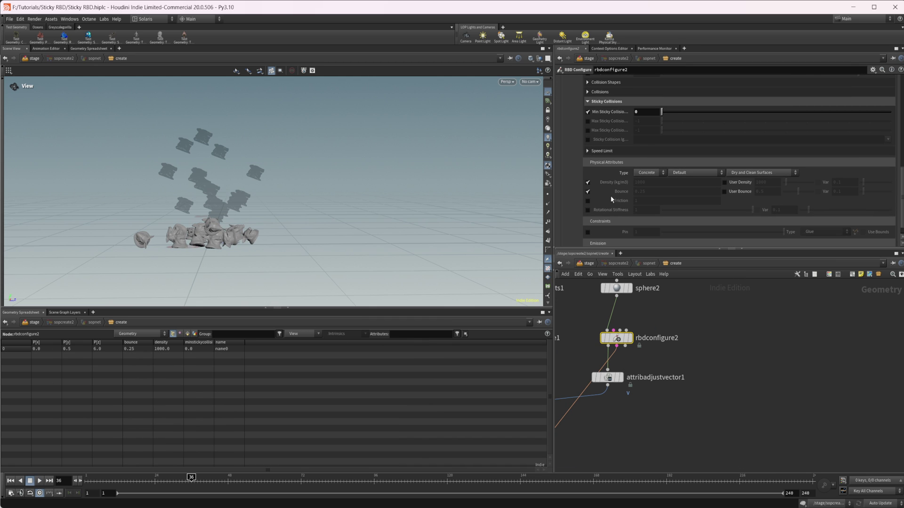
pyautogui.click(724, 182)
pyautogui.click(771, 183)
pyautogui.press('Return')
# Step: Replay the simulation from frame 1 to check how the denser sphere moves through the pig heads, and stop it
pyautogui.moveTo(703, 405); pyautogui.dragTo(785, 378, button='middle')
pyautogui.click(10, 480)
pyautogui.click(39, 480)
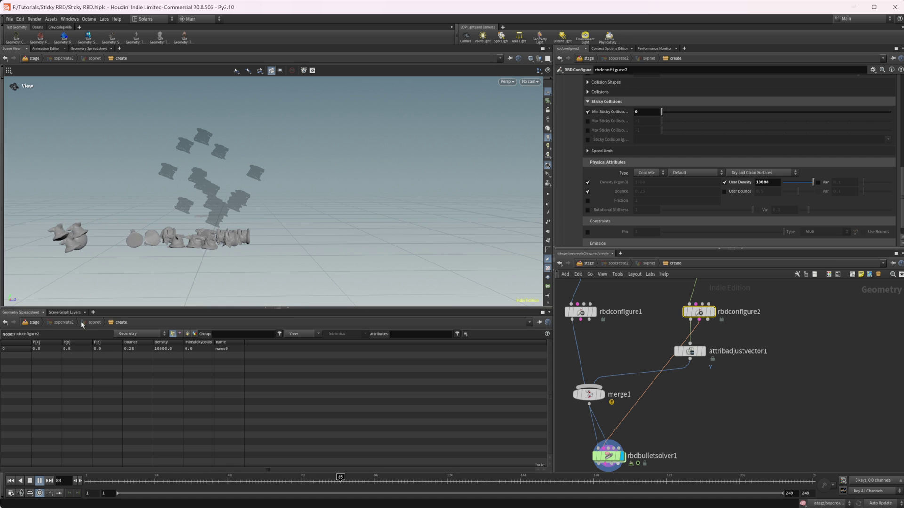
pyautogui.click(37, 479)
# Step: Enable the maximum sticky collisions limit in the sphere's RBD Configure node and set it to 1
pyautogui.moveTo(724, 379); pyautogui.dragTo(711, 429, button='middle')
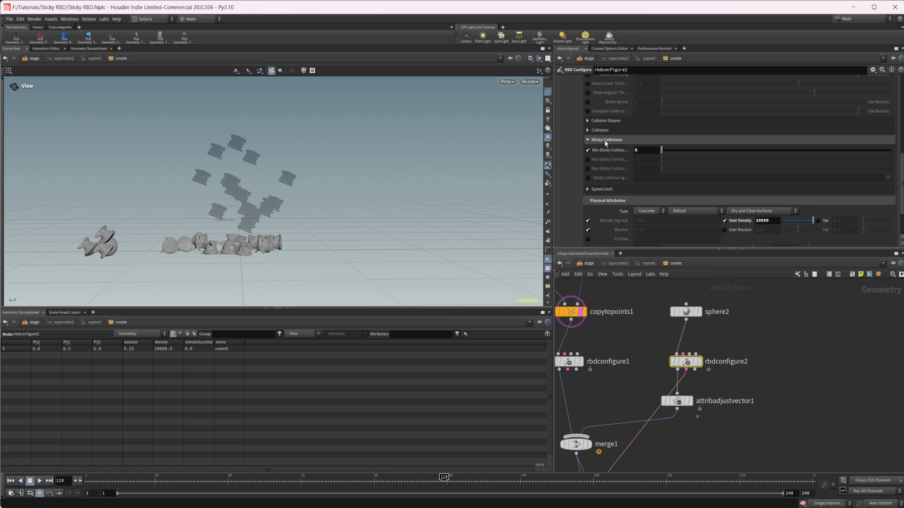
pyautogui.scroll(3, 607, 146)
pyautogui.click(587, 188)
pyautogui.click(647, 189)
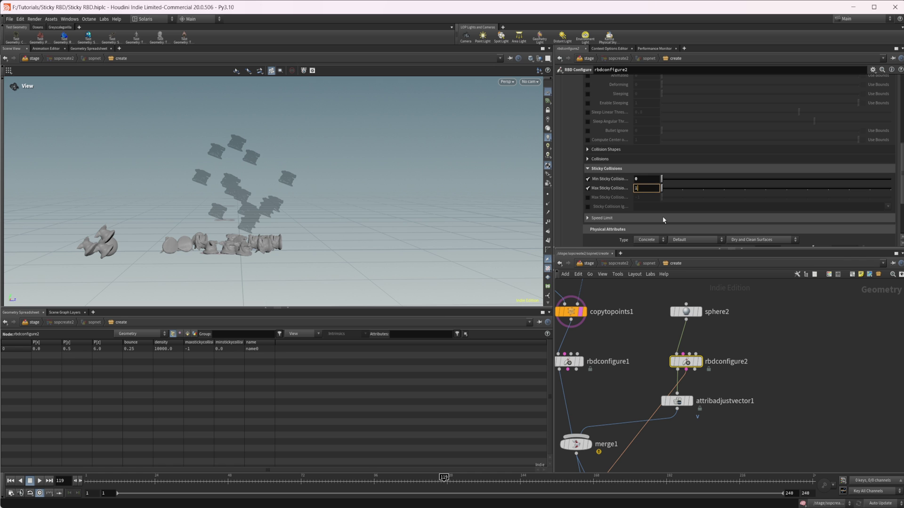
pyautogui.press('Return')
# Step: Select the RBD Bullet Solver, rewind to frame 1, and play the simulation with the sticky collision limit applied
pyautogui.moveTo(707, 448); pyautogui.dragTo(730, 354, button='middle')
pyautogui.click(635, 415)
pyautogui.hotkey('ctrl', 'Up')
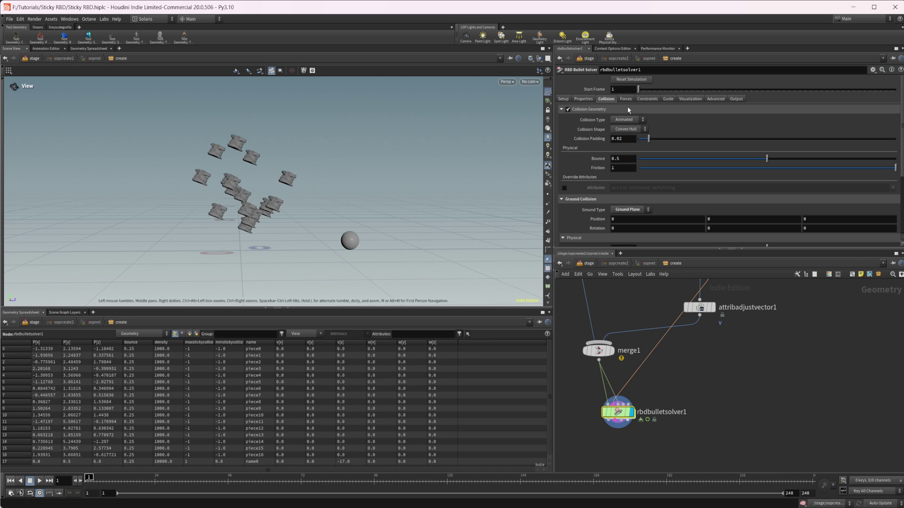
pyautogui.click(38, 481)
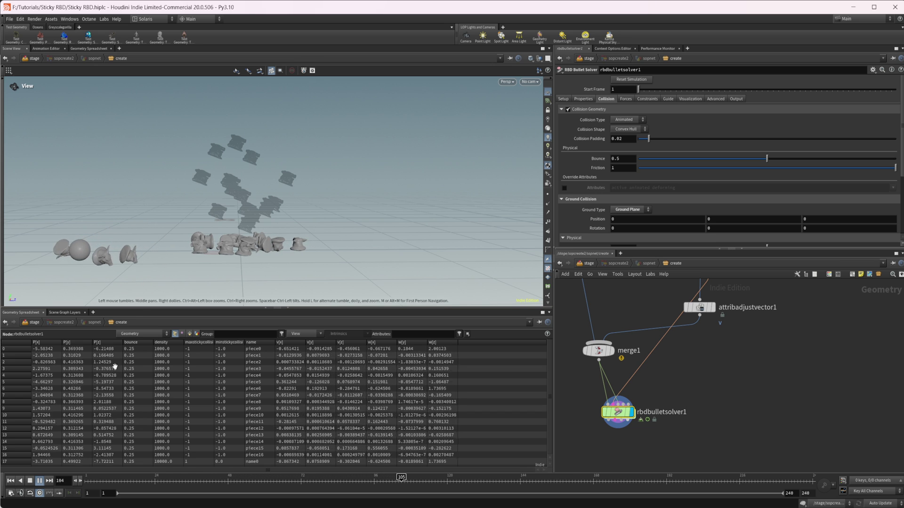
pyautogui.click(29, 481)
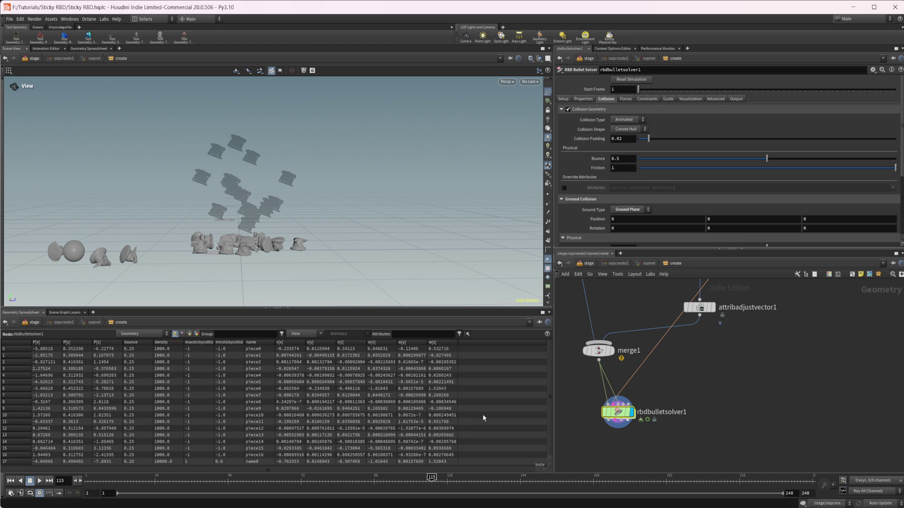
pyautogui.moveTo(697, 374); pyautogui.dragTo(688, 397, button='middle')
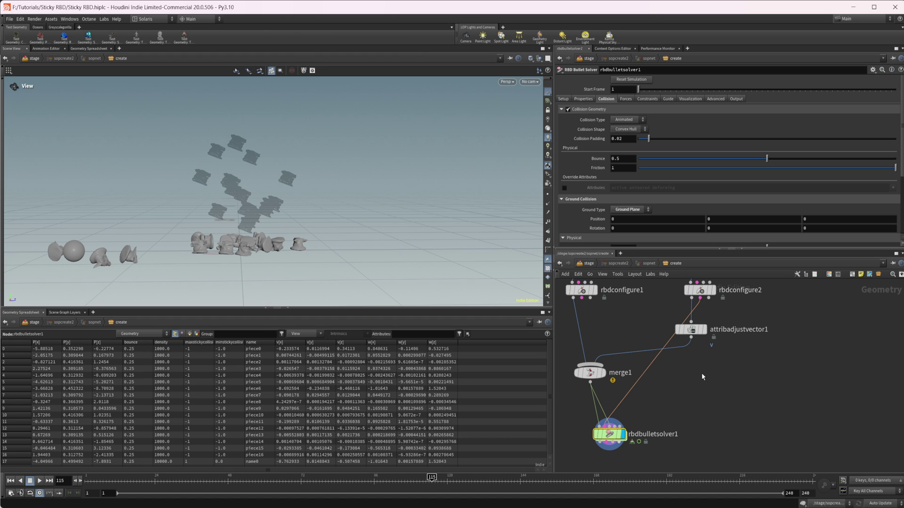
pyautogui.moveTo(702, 372); pyautogui.dragTo(708, 431, button='middle')
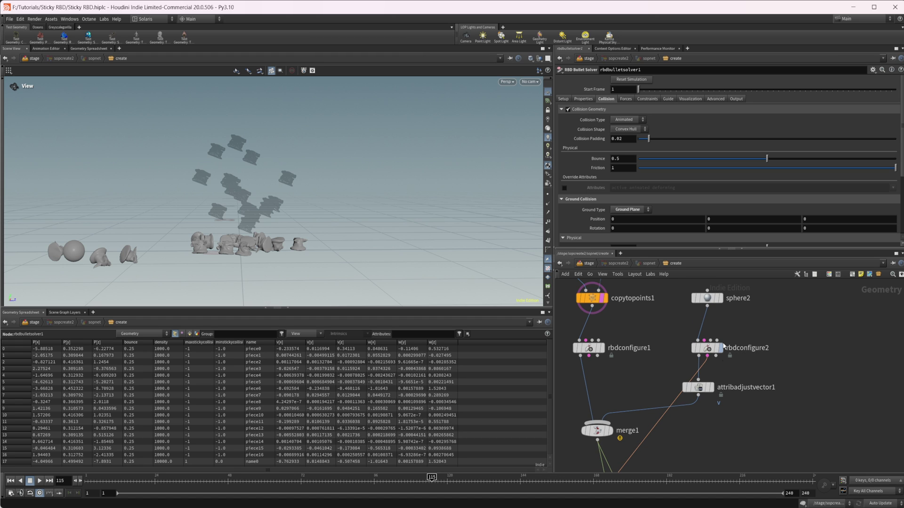
pyautogui.moveTo(723, 347)
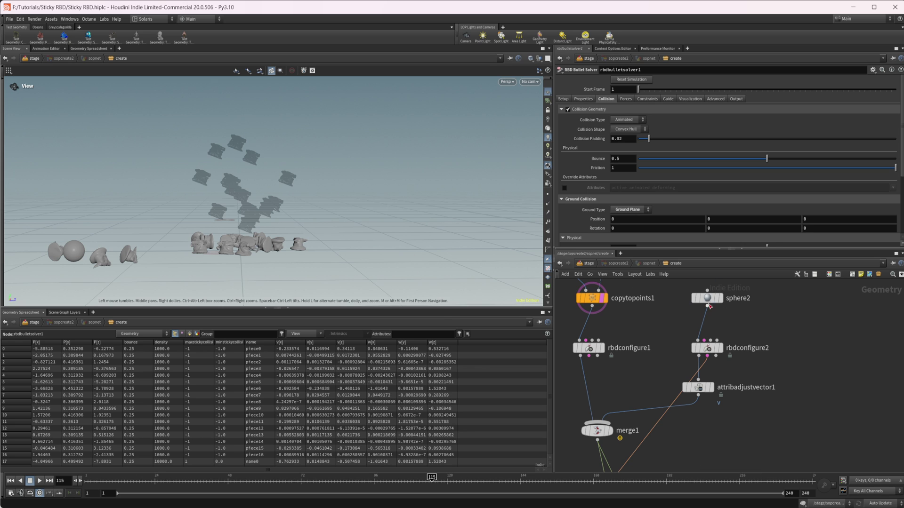
pyautogui.scroll(-3, 692, 340)
pyautogui.moveTo(801, 383); pyautogui.dragTo(799, 416, button='middle')
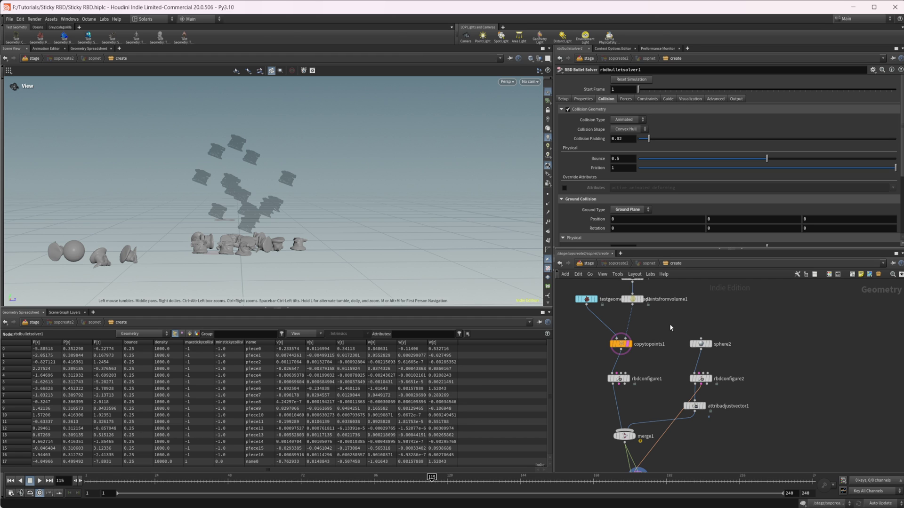
pyautogui.moveTo(734, 388); pyautogui.dragTo(729, 418, button='middle')
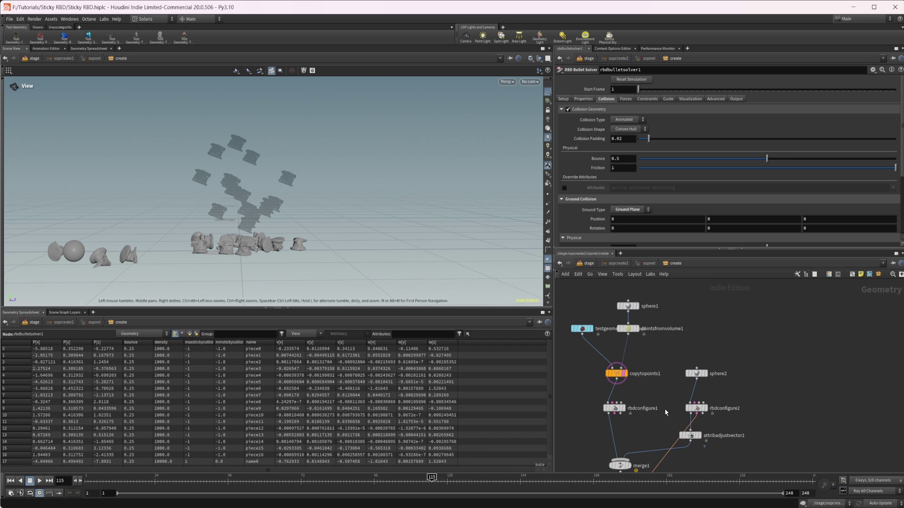
pyautogui.moveTo(753, 407); pyautogui.dragTo(739, 369, button='middle')
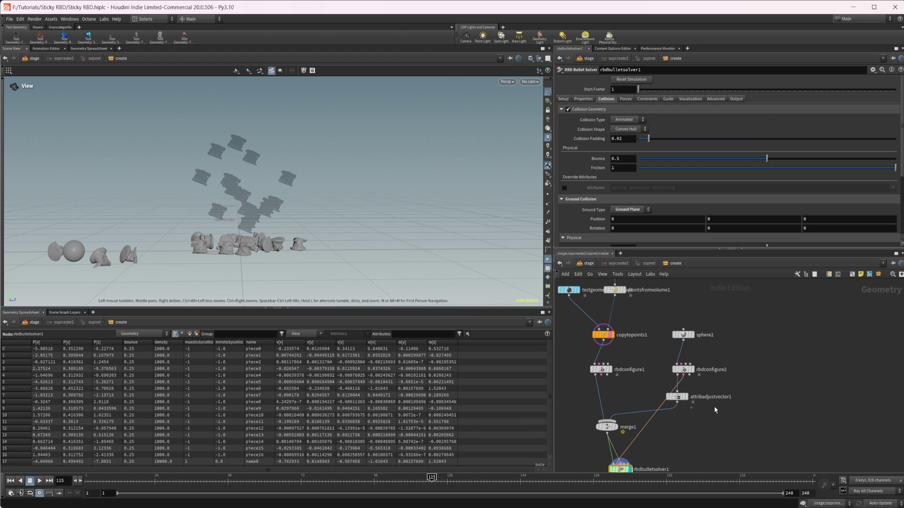